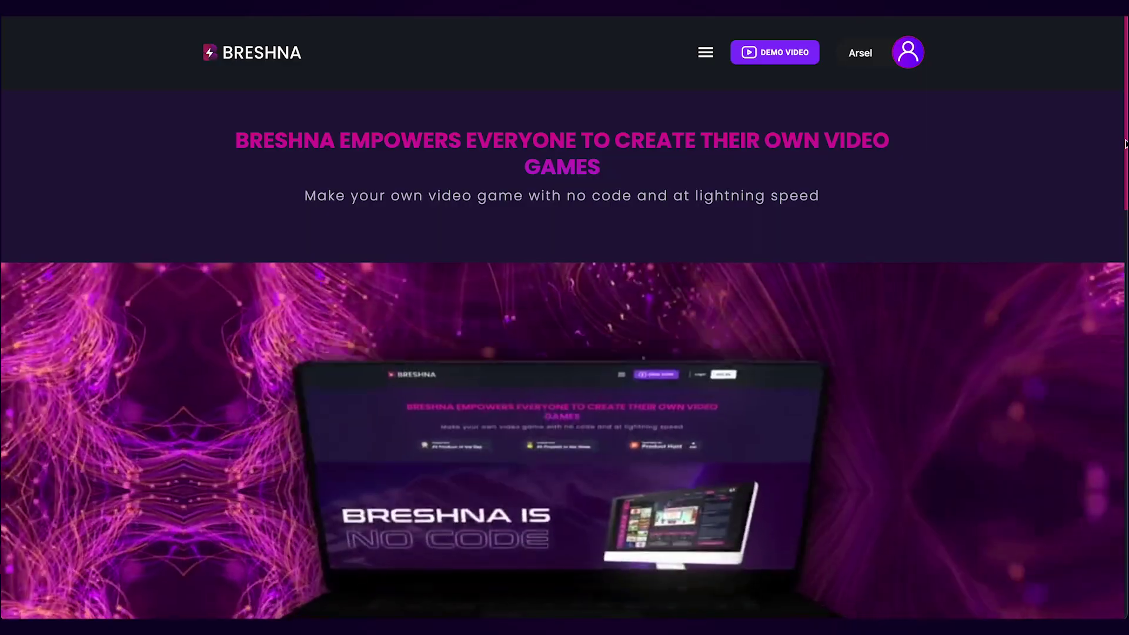
- Scroll the Breshna homepage down to the templates and open the catch game template
{"action": "left_click_drag", "start_coordinate": [1125, 144], "coordinate": [1124, 228]}
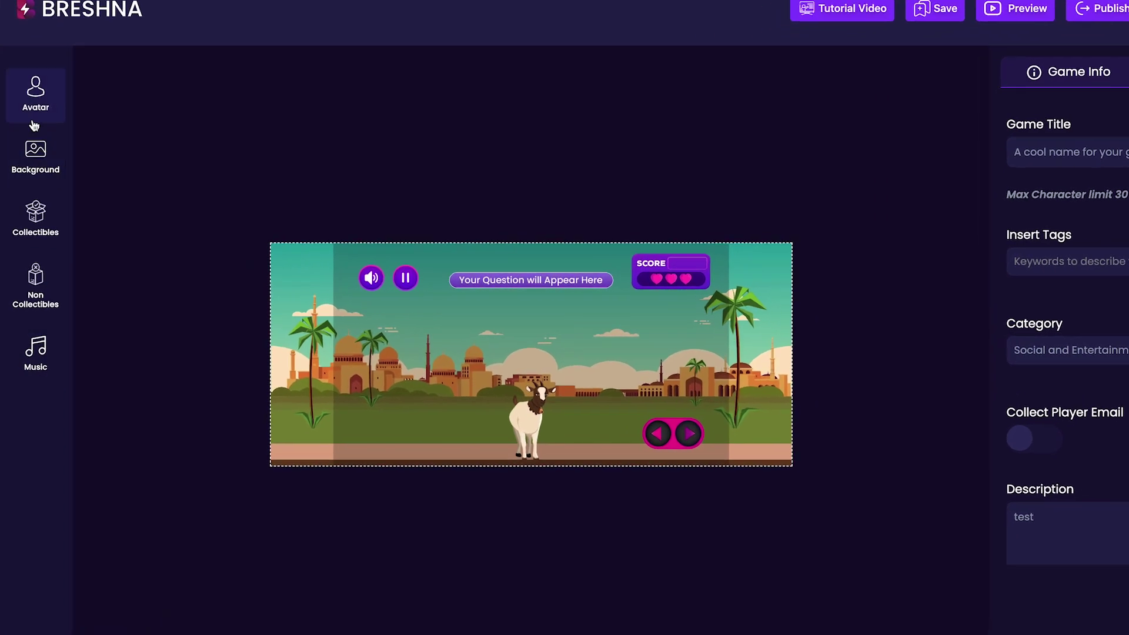
- Replace the goat with the green frog avatar from the full Animals set
{"action": "left_click", "coordinate": [35, 113]}
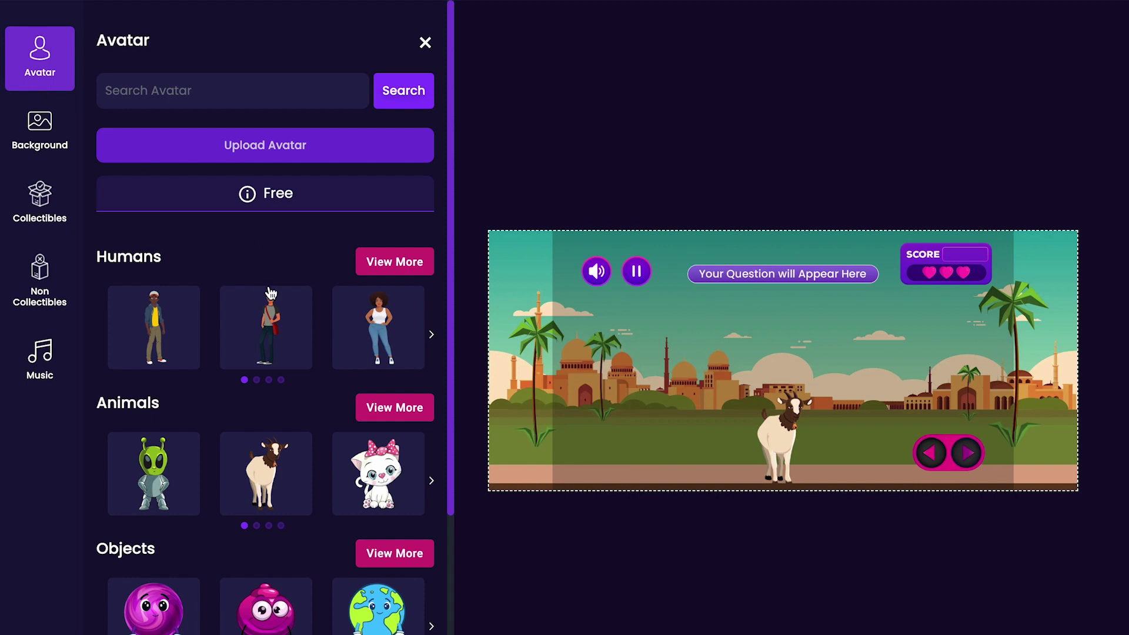
{"action": "scroll", "coordinate": [343, 344], "scroll_direction": "down", "scroll_amount": 1}
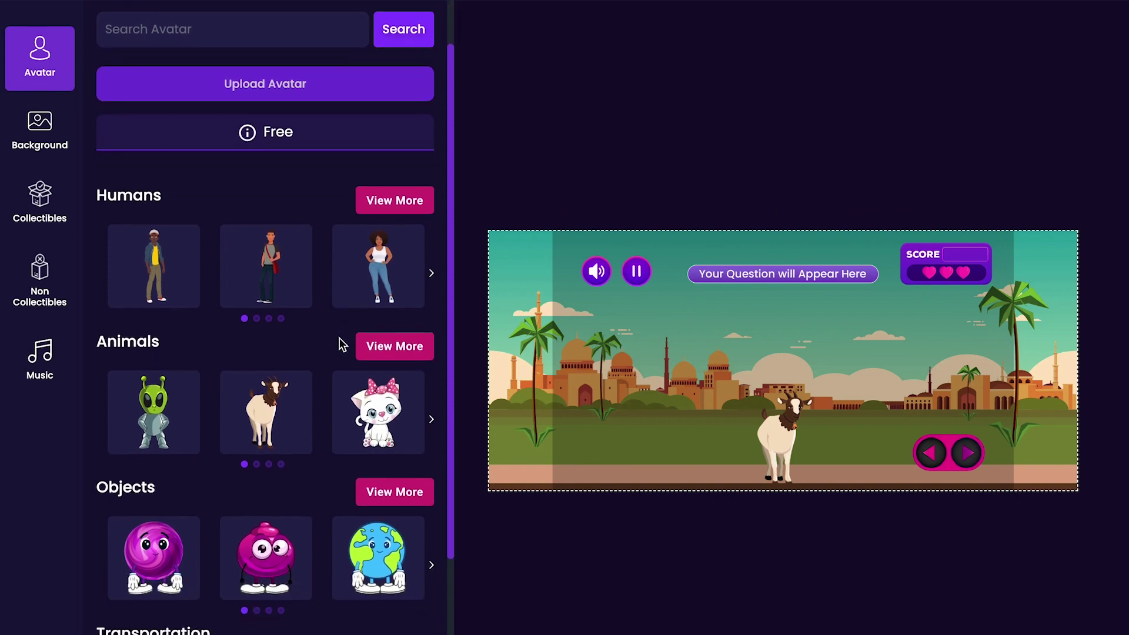
{"action": "left_click", "coordinate": [381, 352]}
{"action": "scroll", "coordinate": [346, 351], "scroll_direction": "down", "scroll_amount": 2}
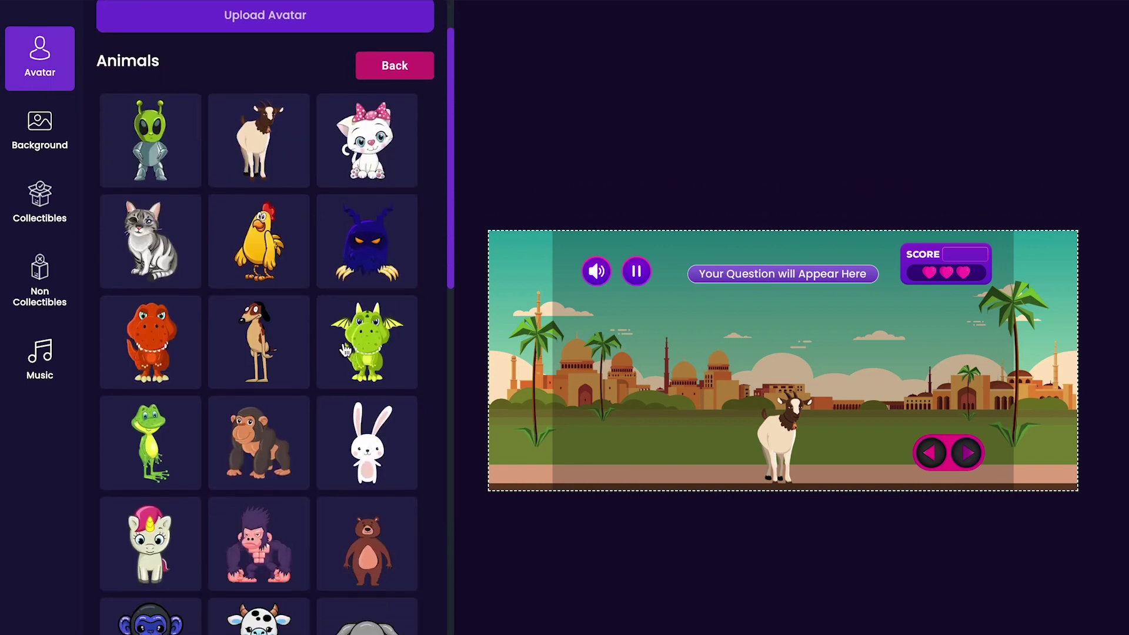
{"action": "scroll", "coordinate": [345, 350], "scroll_direction": "down", "scroll_amount": 2}
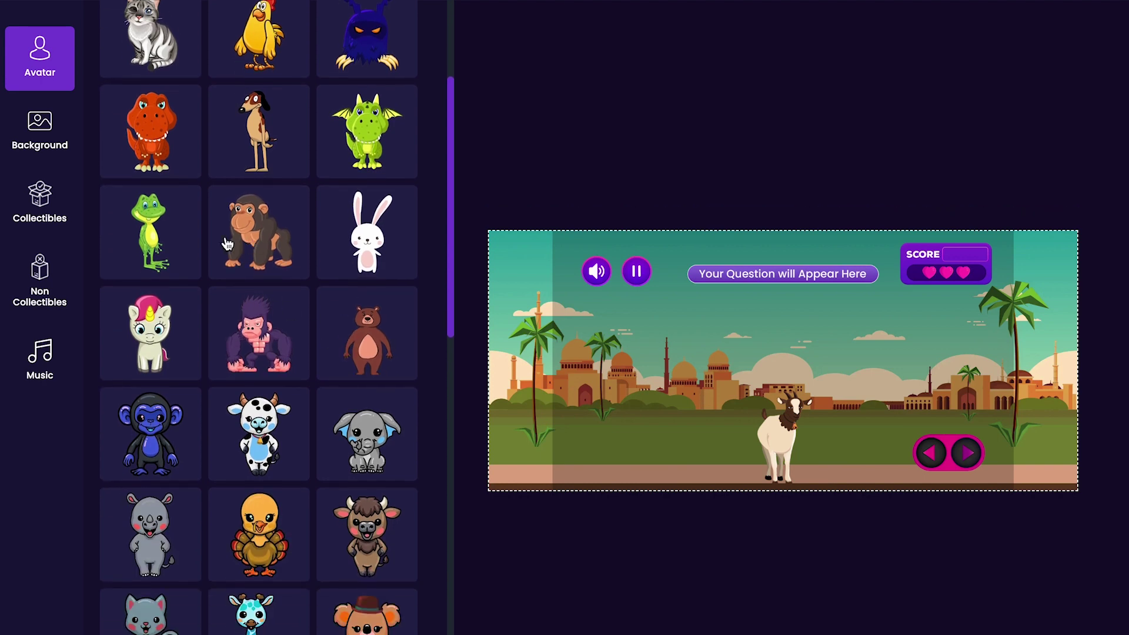
{"action": "left_click", "coordinate": [133, 218]}
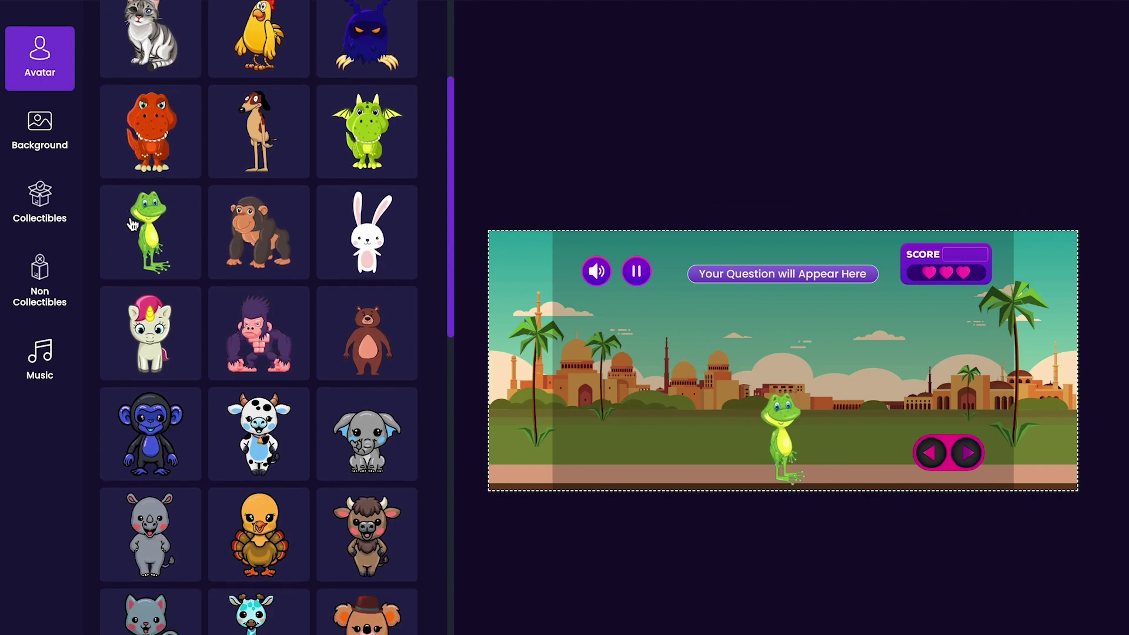
- Try the haunted room, then settle on the purple night scene with bare trees and skyline
{"action": "left_click", "coordinate": [19, 142]}
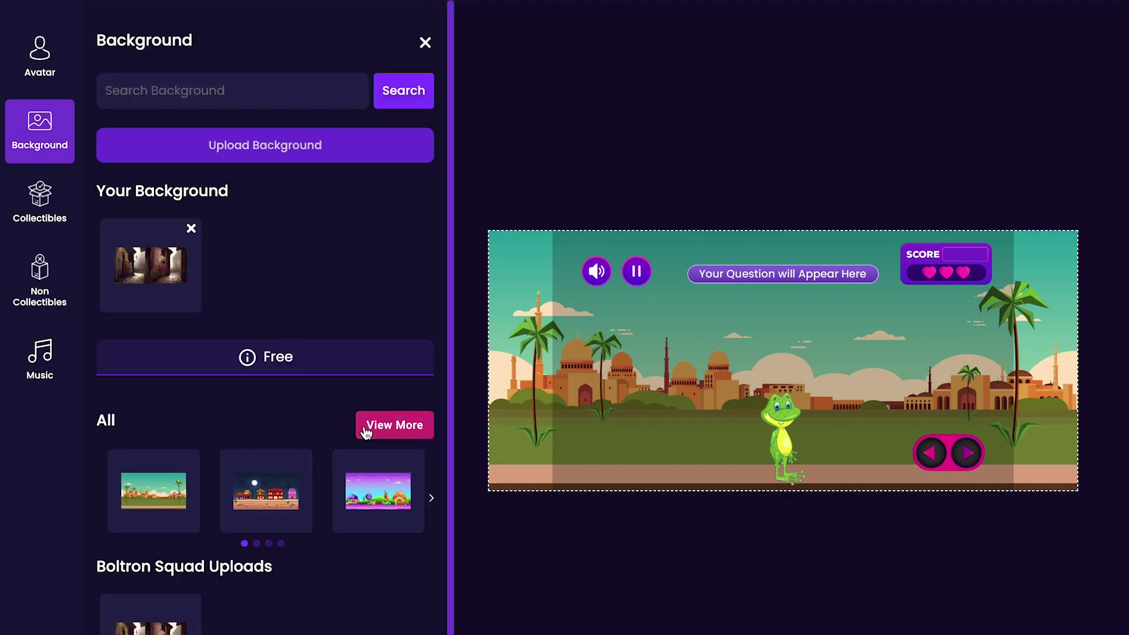
{"action": "left_click", "coordinate": [365, 430]}
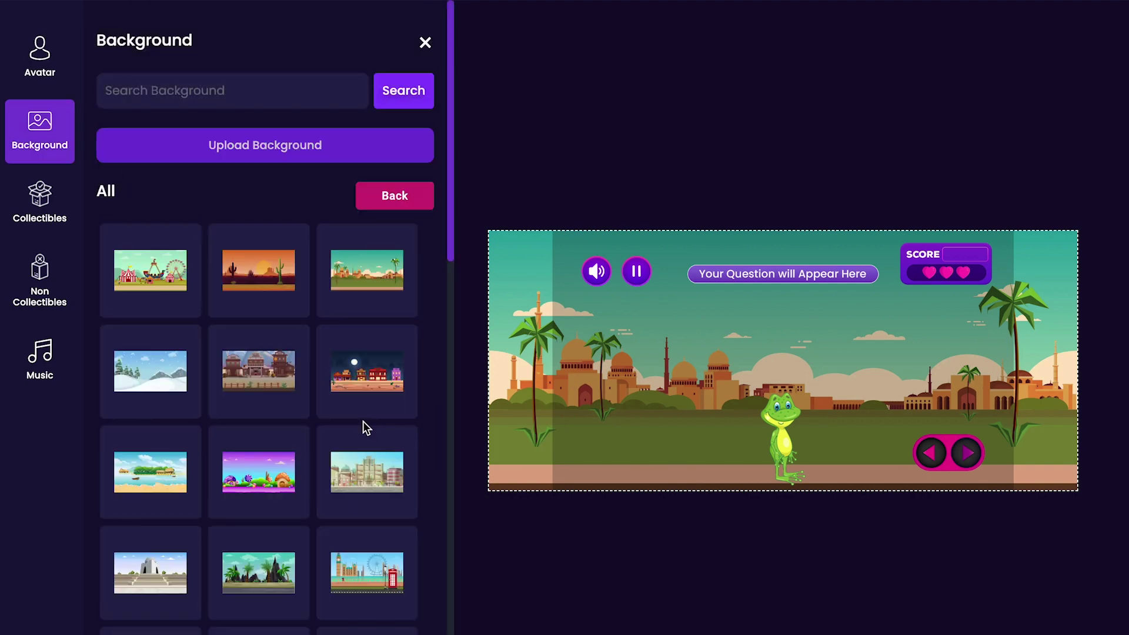
{"action": "scroll", "coordinate": [363, 424], "scroll_direction": "down", "scroll_amount": 8}
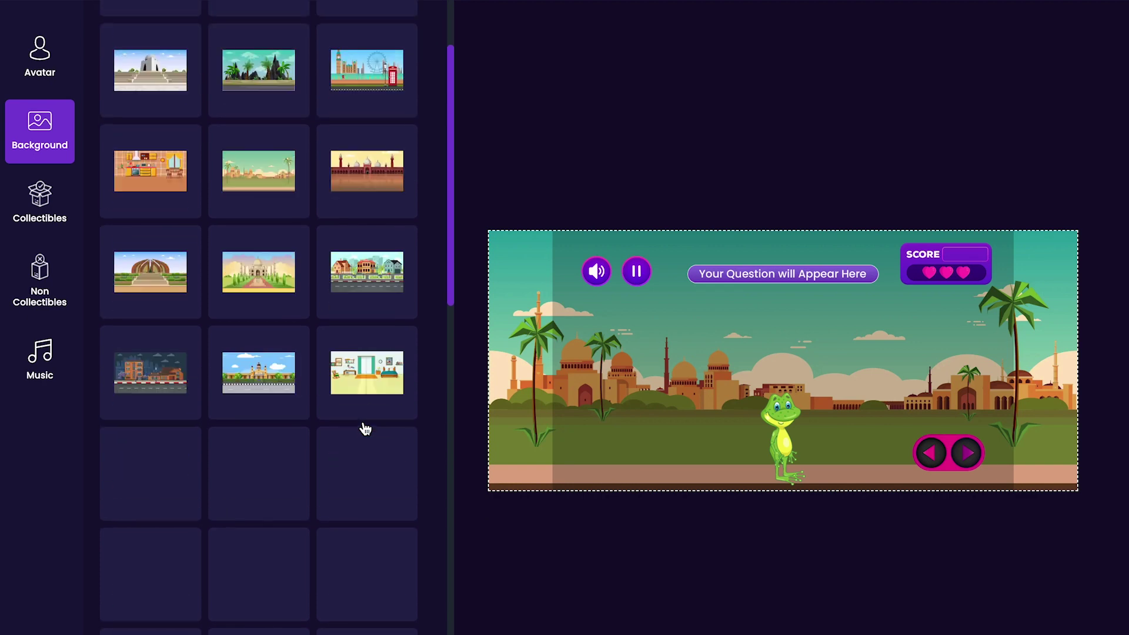
{"action": "scroll", "coordinate": [365, 430], "scroll_direction": "down", "scroll_amount": 10}
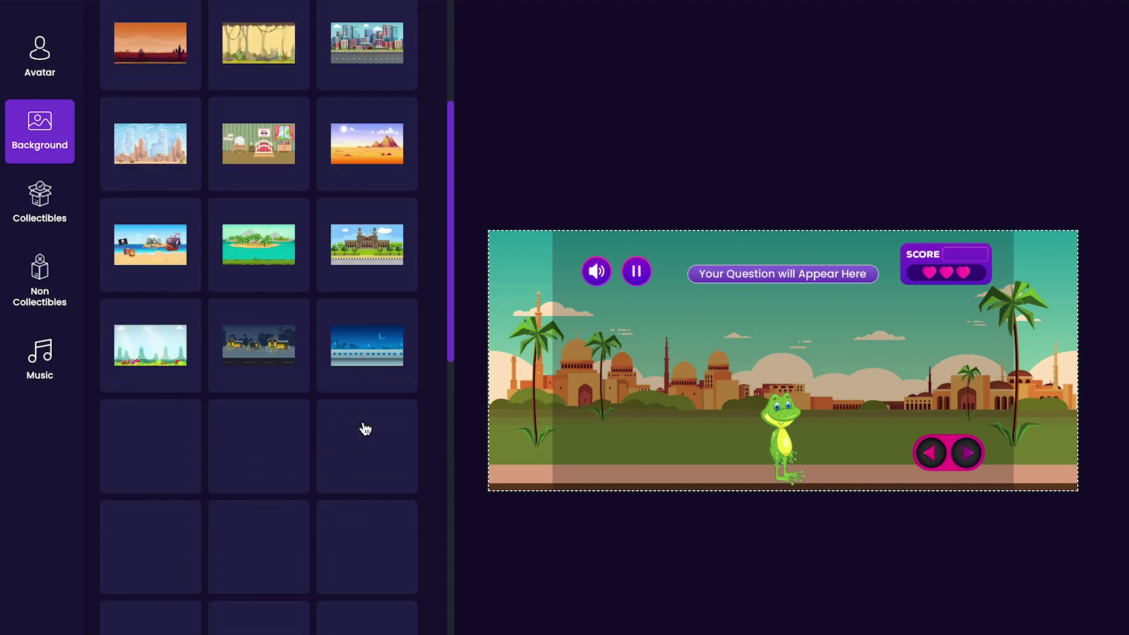
{"action": "scroll", "coordinate": [353, 431], "scroll_direction": "down", "scroll_amount": 1}
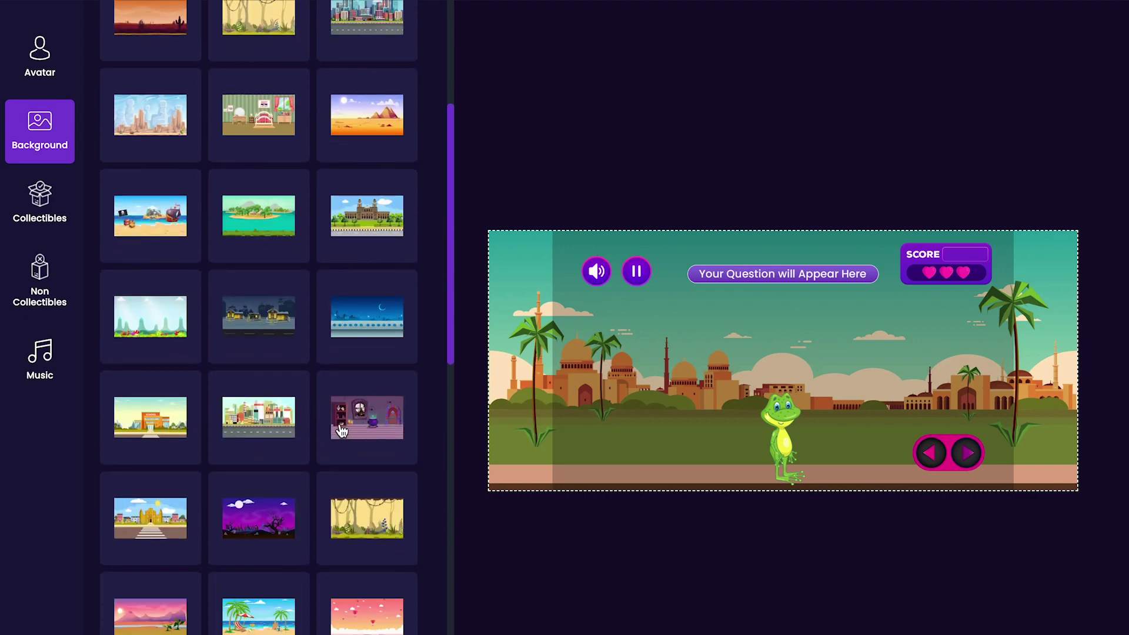
{"action": "left_click", "coordinate": [357, 429]}
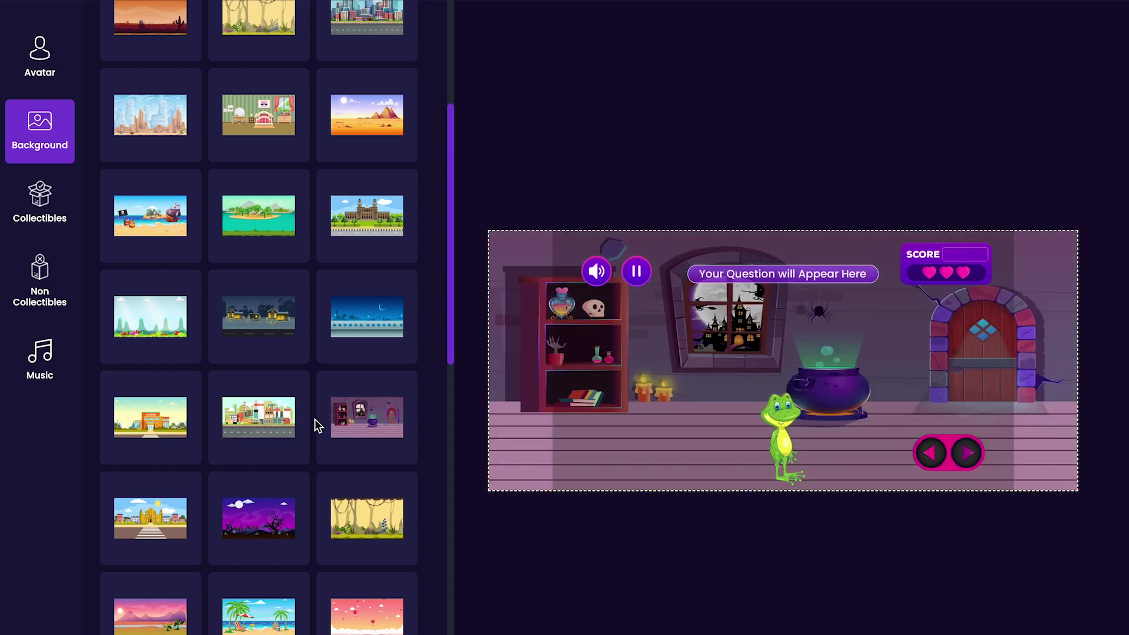
{"action": "left_click", "coordinate": [276, 519]}
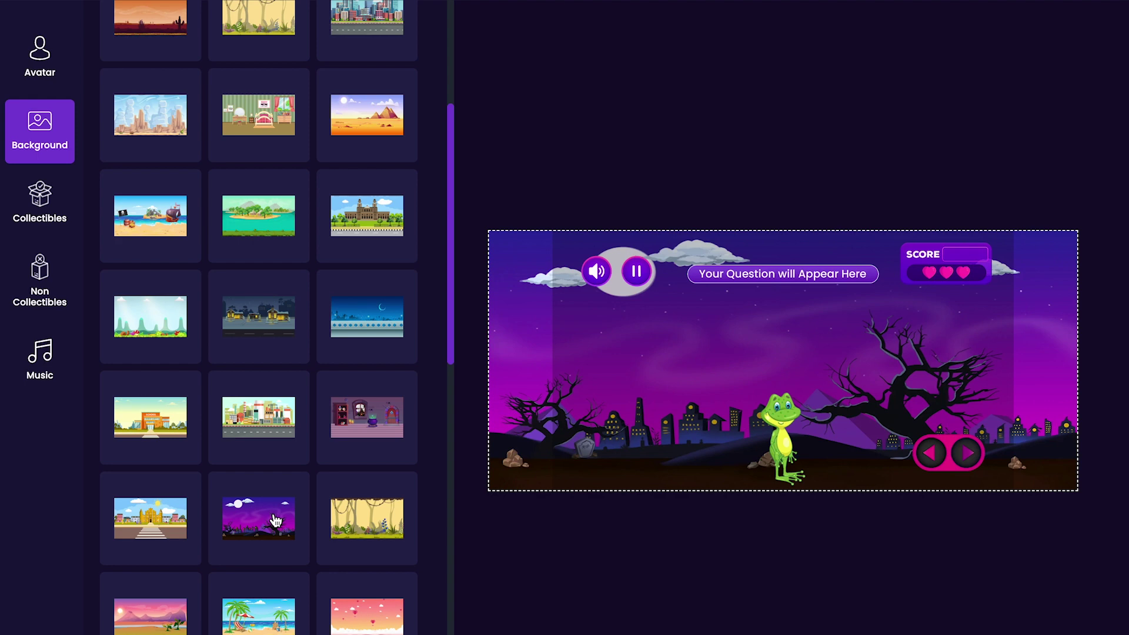
- Show the complete Stationery collectibles set with its pencils and compass
{"action": "left_click", "coordinate": [74, 223]}
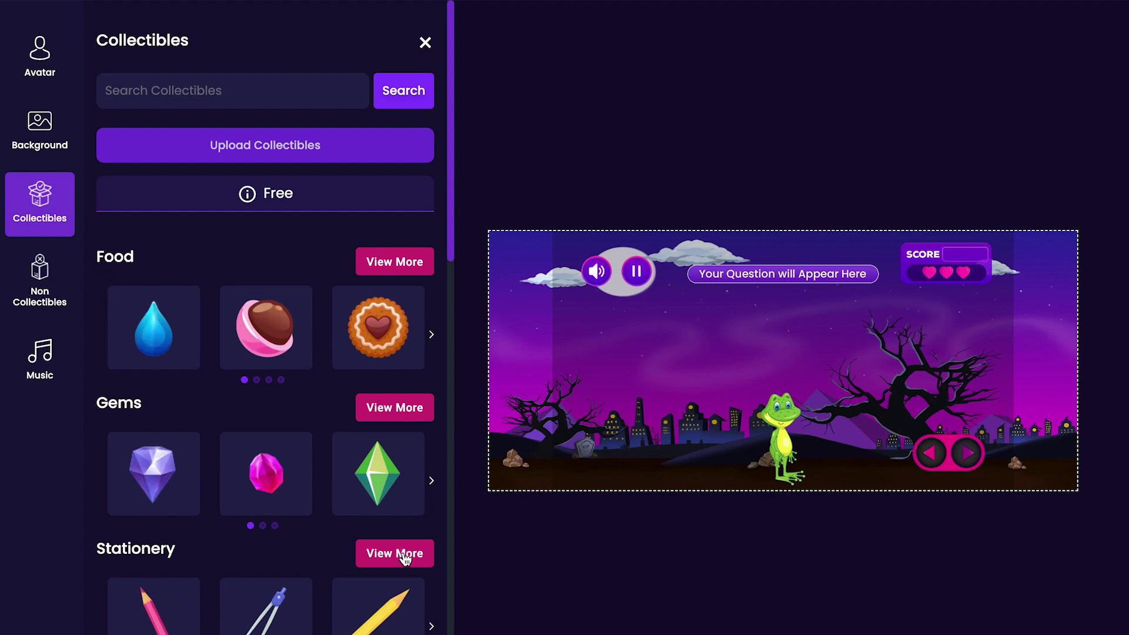
{"action": "left_click", "coordinate": [371, 557]}
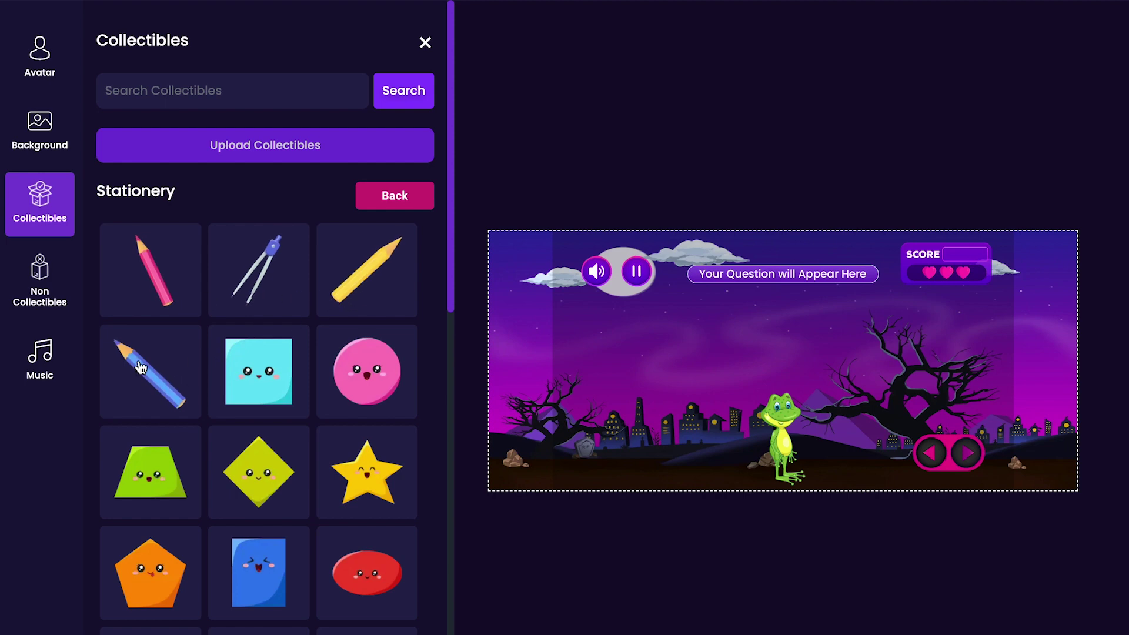
- Browse the Non Collectibles down to the full Science set of flasks and beakers
{"action": "left_click", "coordinate": [52, 315]}
{"action": "scroll", "coordinate": [269, 348], "scroll_direction": "down", "scroll_amount": 10}
{"action": "scroll", "coordinate": [269, 349], "scroll_direction": "down", "scroll_amount": 5}
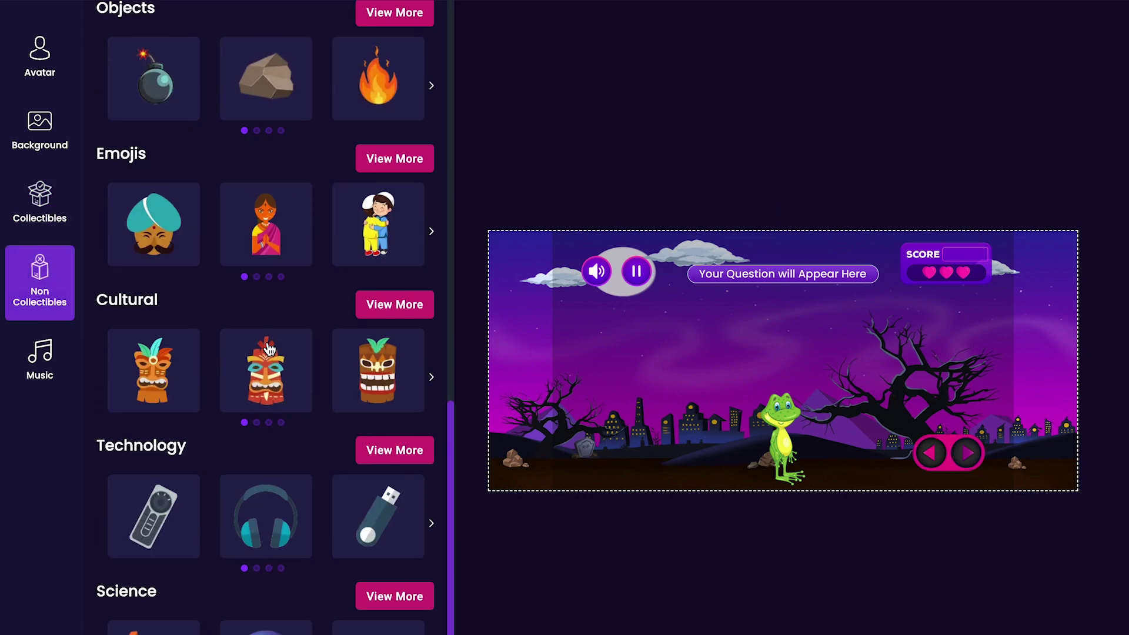
{"action": "scroll", "coordinate": [269, 349], "scroll_direction": "down", "scroll_amount": 3}
{"action": "left_click", "coordinate": [370, 429]}
{"action": "scroll", "coordinate": [308, 345], "scroll_direction": "down", "scroll_amount": 10}
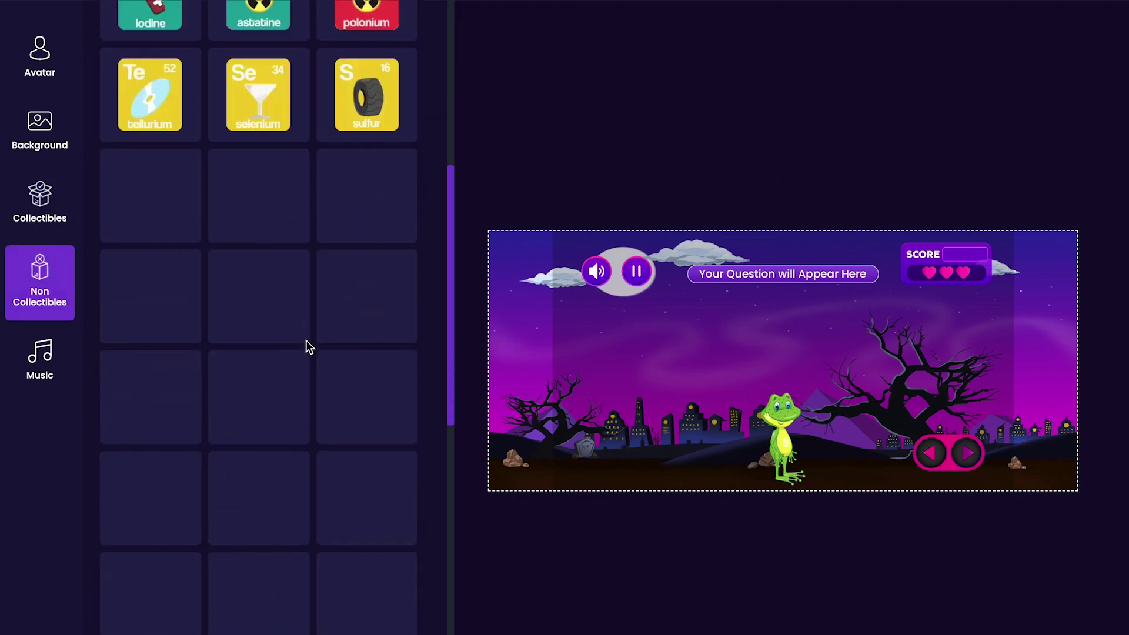
{"action": "scroll", "coordinate": [306, 341], "scroll_direction": "down", "scroll_amount": 10}
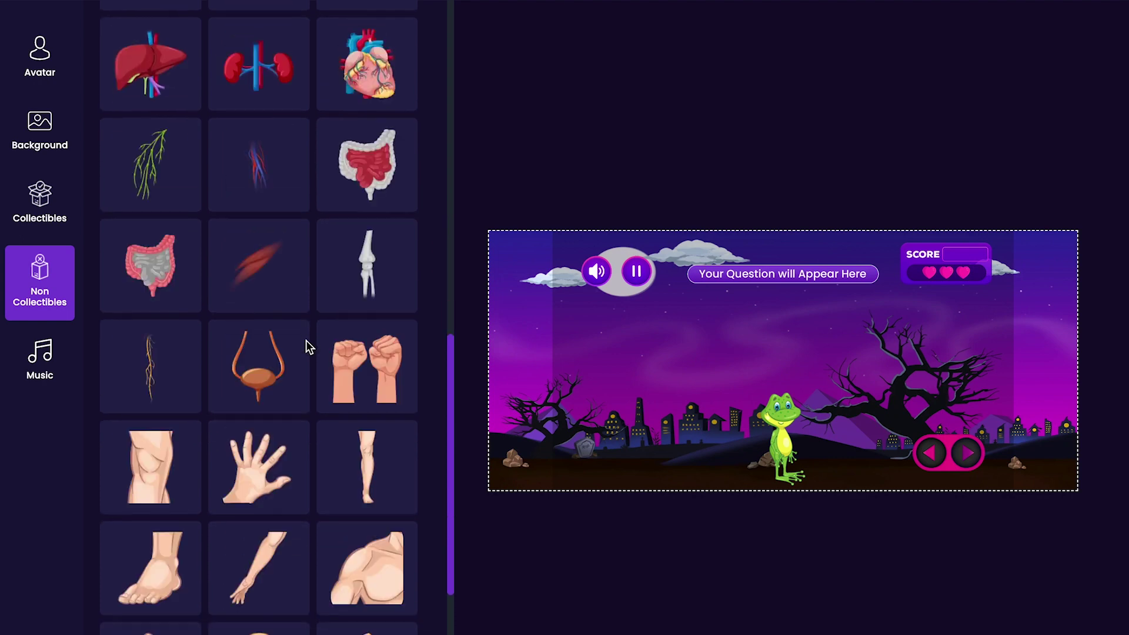
{"action": "scroll", "coordinate": [306, 342], "scroll_direction": "down", "scroll_amount": 15}
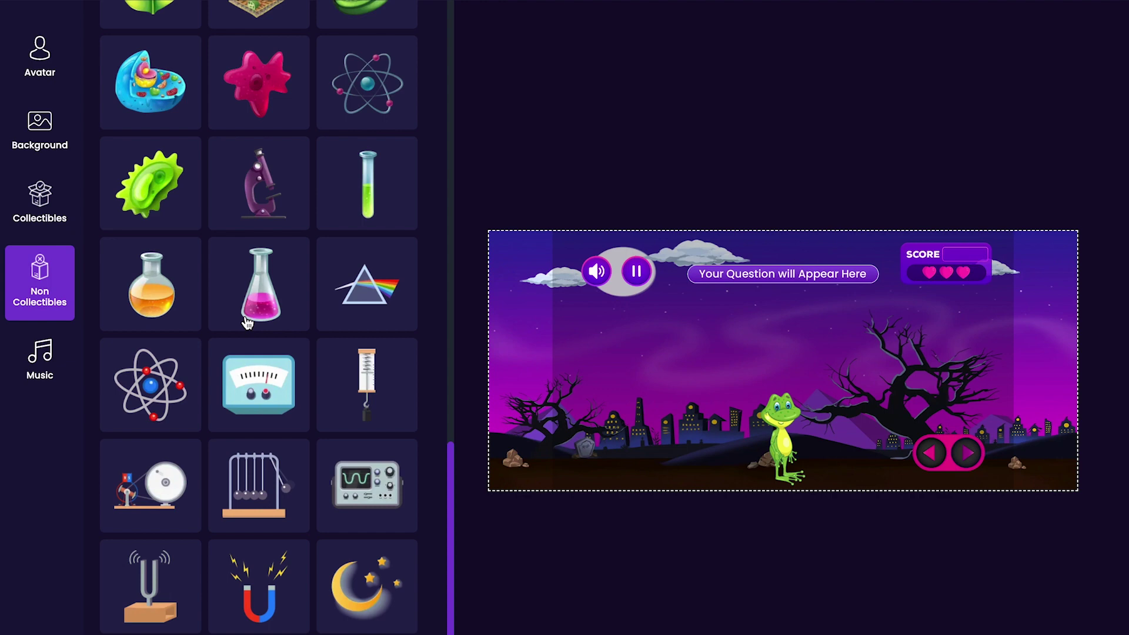
- Preview and stop the SERIO track, then add SMILING as the game music
{"action": "left_click", "coordinate": [64, 370]}
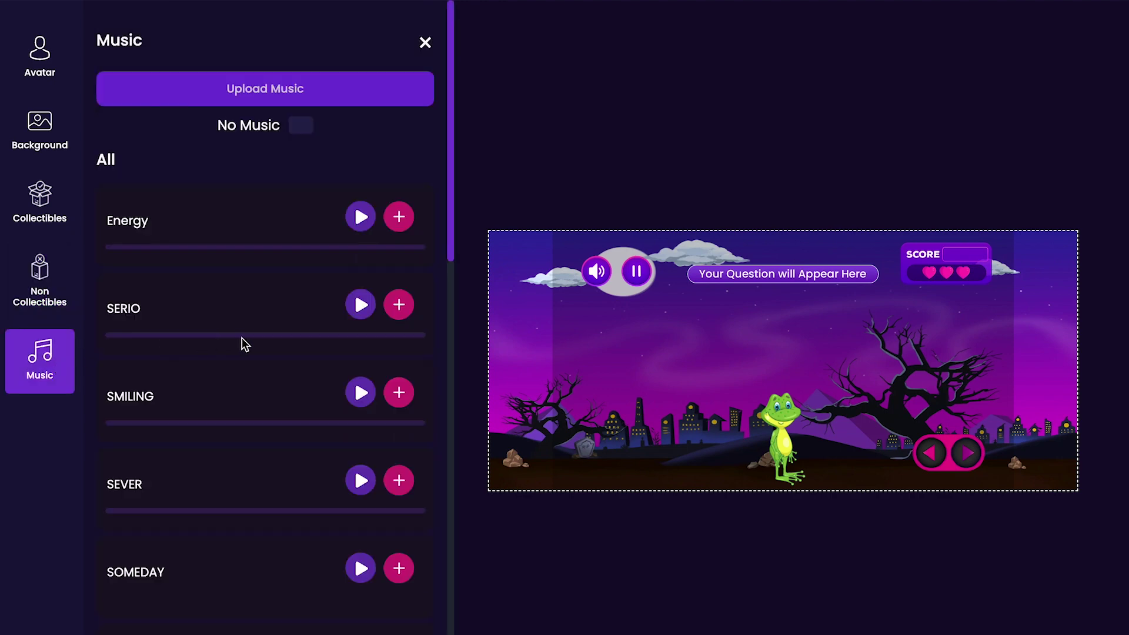
{"action": "scroll", "coordinate": [245, 344], "scroll_direction": "down", "scroll_amount": 3}
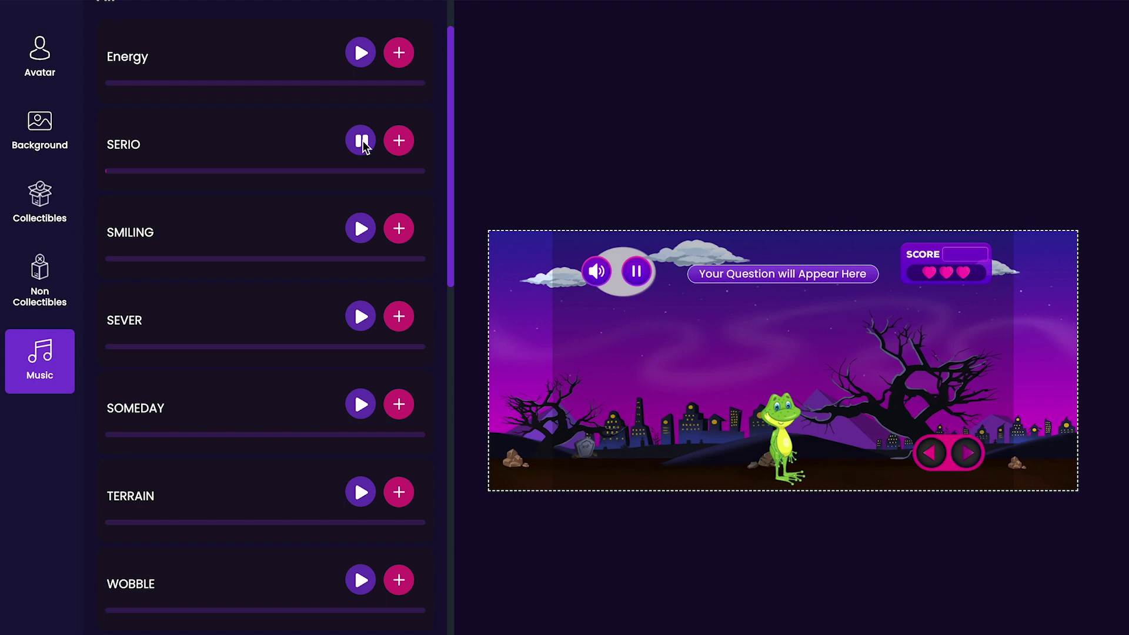
{"action": "left_click", "coordinate": [363, 142]}
{"action": "left_click", "coordinate": [398, 234]}
- Close the music list and look over the title, category and description fields
{"action": "left_click", "coordinate": [755, 132]}
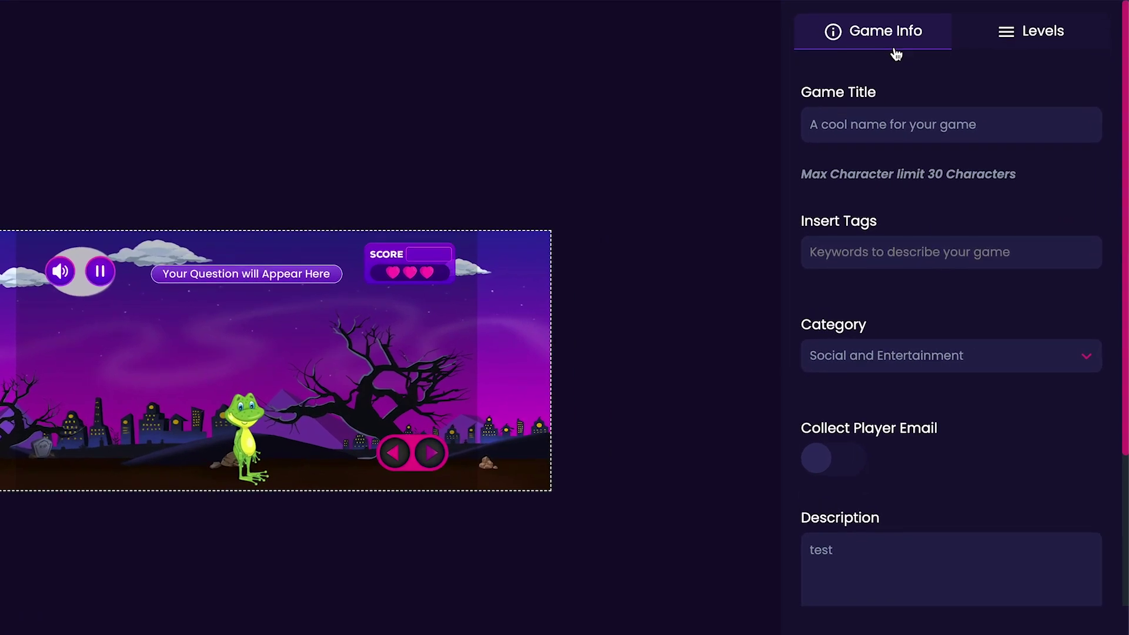
{"action": "left_click", "coordinate": [911, 118]}
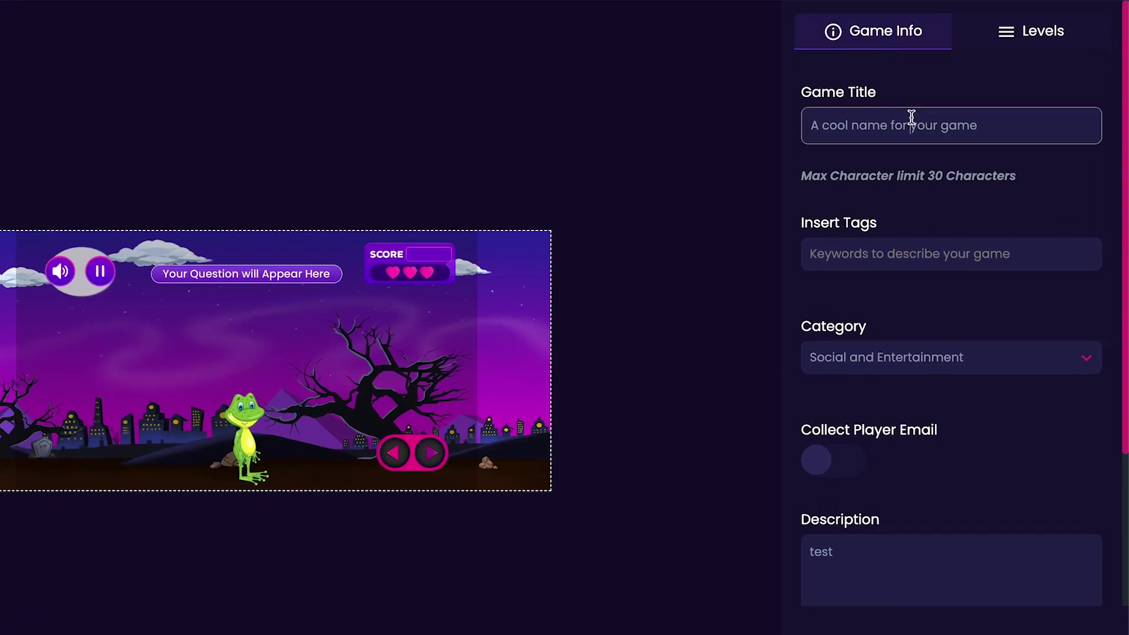
{"action": "left_click", "coordinate": [940, 358]}
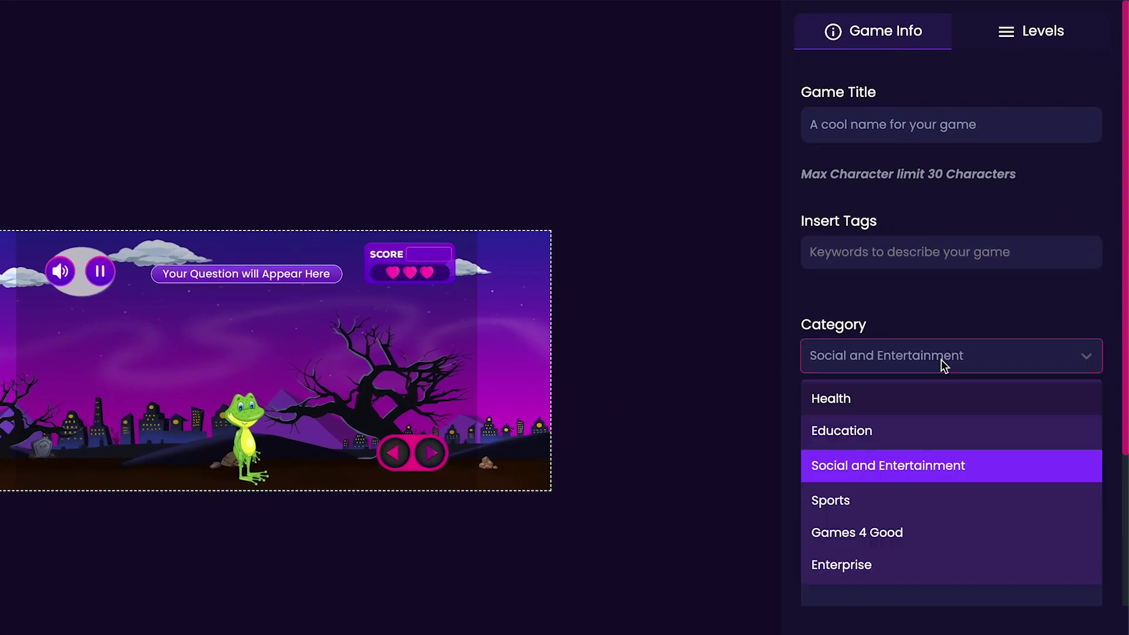
{"action": "left_click", "coordinate": [941, 359]}
{"action": "left_click", "coordinate": [937, 552]}
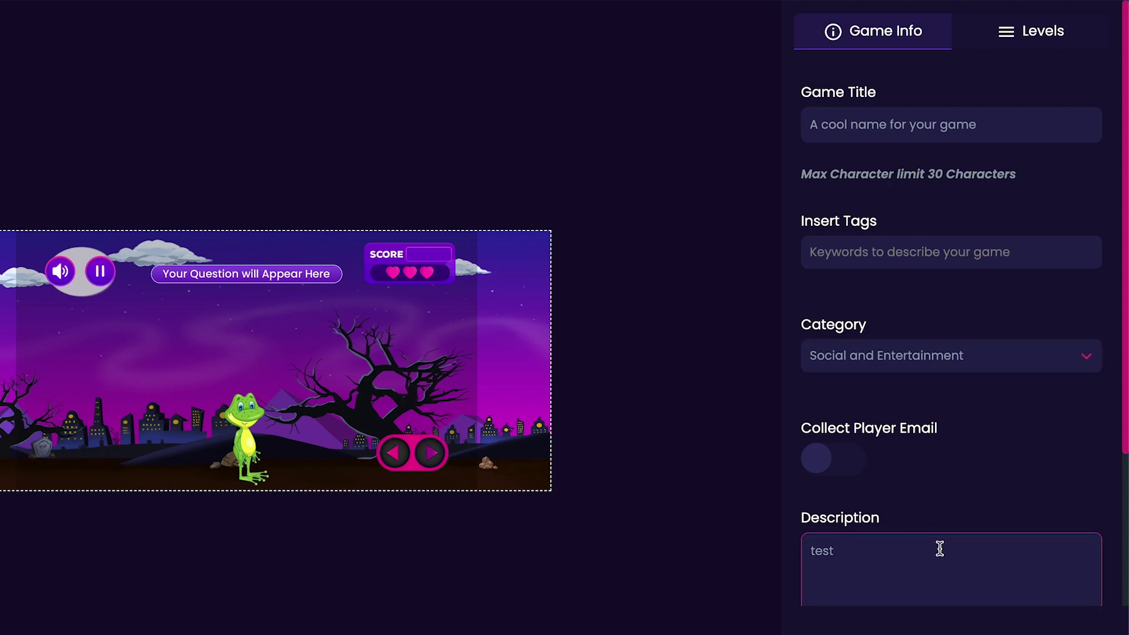
- Title the game 'Pencil Catcher' and add the tag 'Pencil'
{"action": "left_click", "coordinate": [939, 141]}
{"action": "double_click", "coordinate": [939, 141]}
{"action": "key", "text": "ctrl+a"}
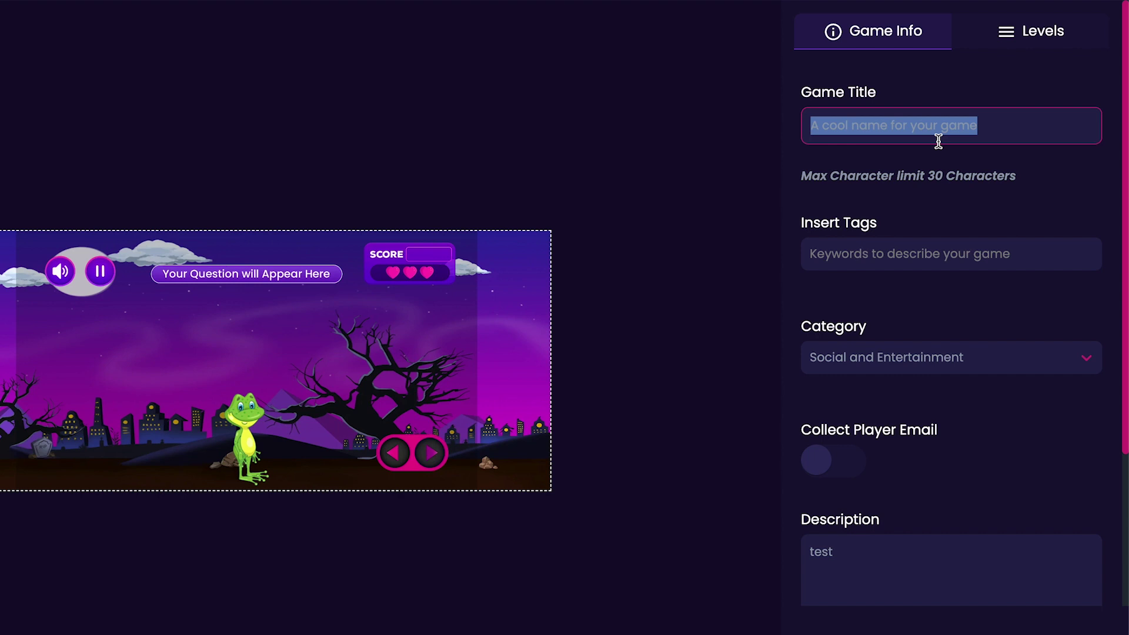
{"action": "type", "text": "P"}
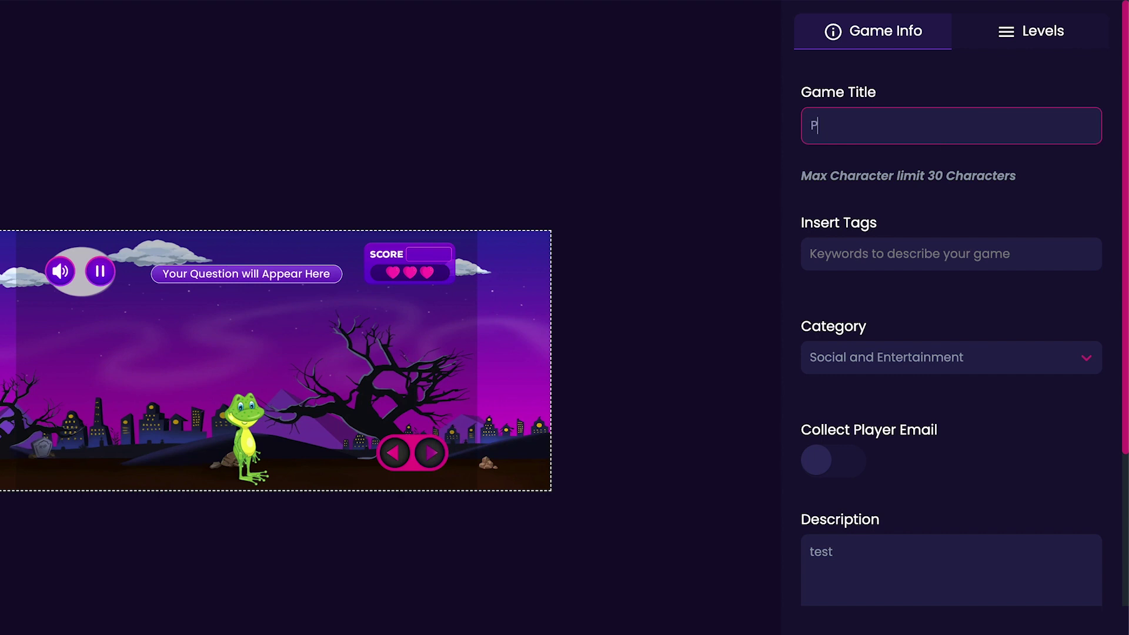
{"action": "type", "text": "encil Catcher"}
{"action": "left_click", "coordinate": [939, 227]}
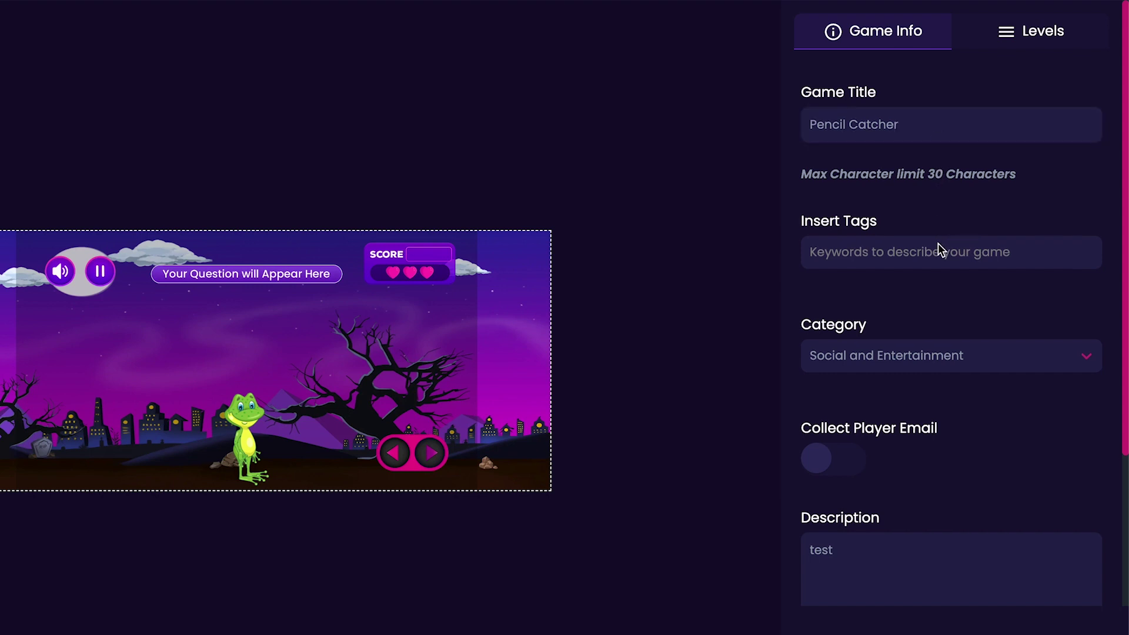
{"action": "left_click", "coordinate": [937, 244]}
{"action": "type", "text": "P"}
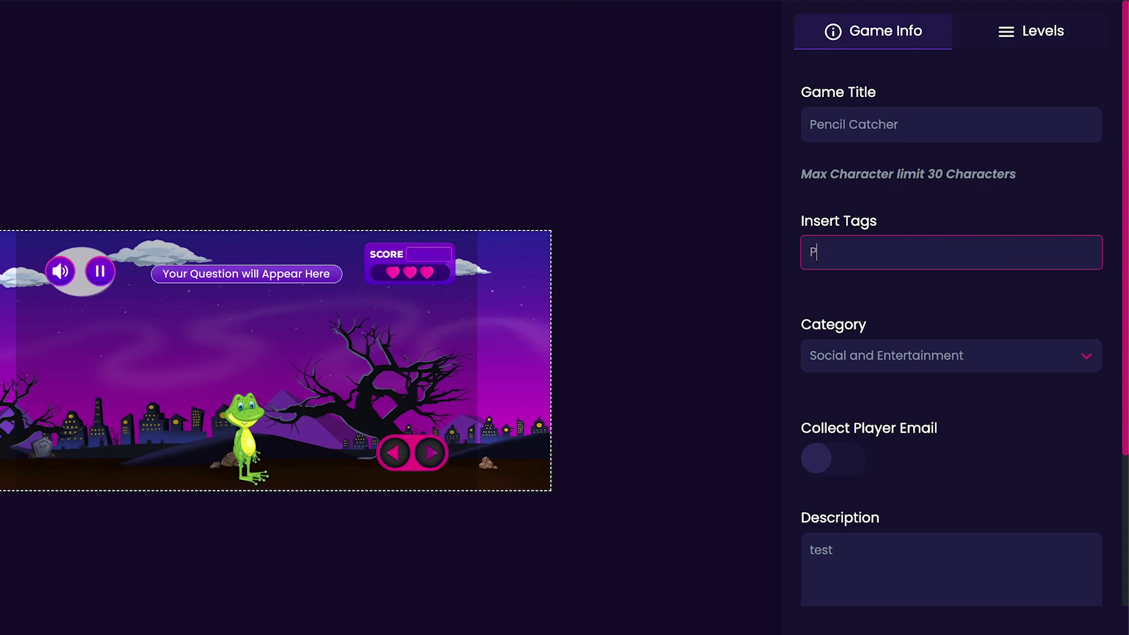
{"action": "type", "text": "encil"}
{"action": "key", "text": "Return"}
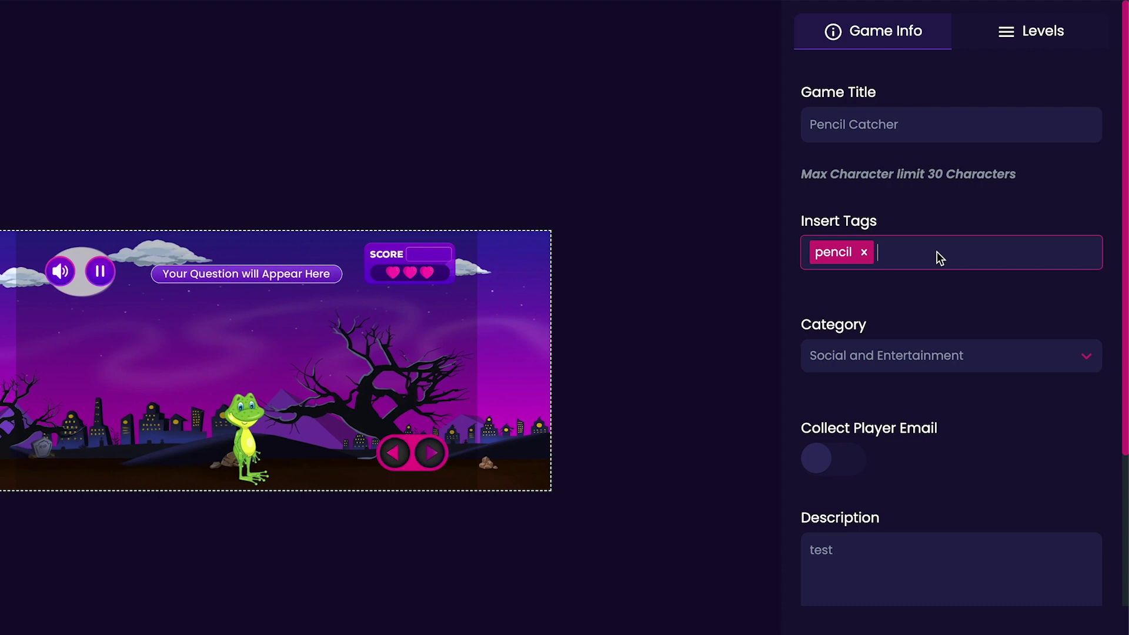
- Keep Social and Entertainment as category and leave player email collection off
{"action": "left_click", "coordinate": [934, 357]}
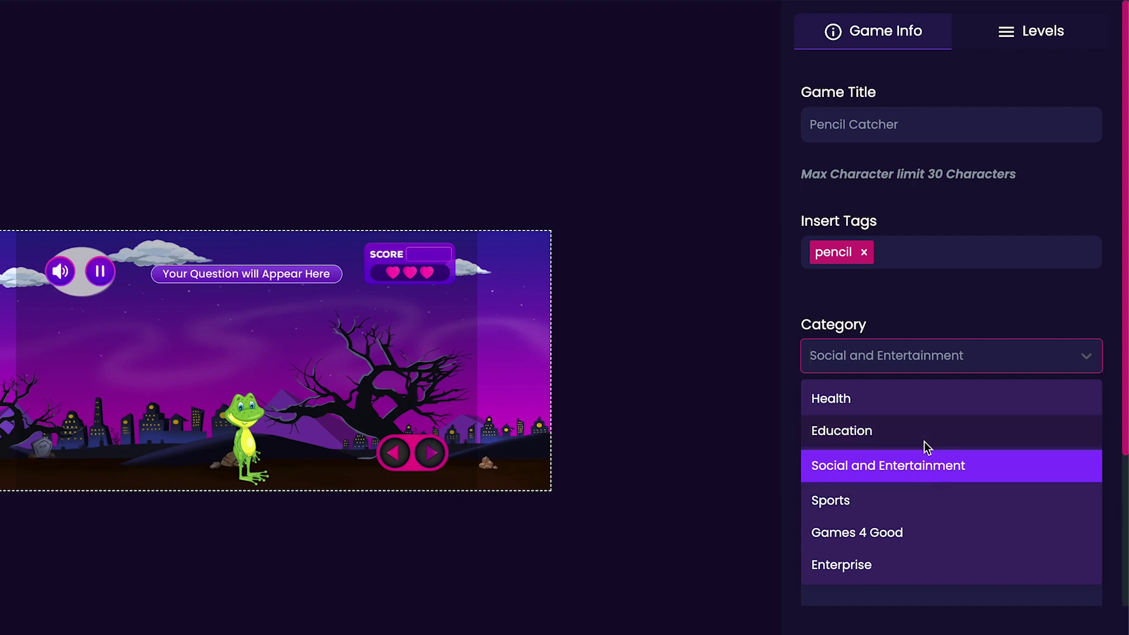
{"action": "left_click", "coordinate": [936, 472]}
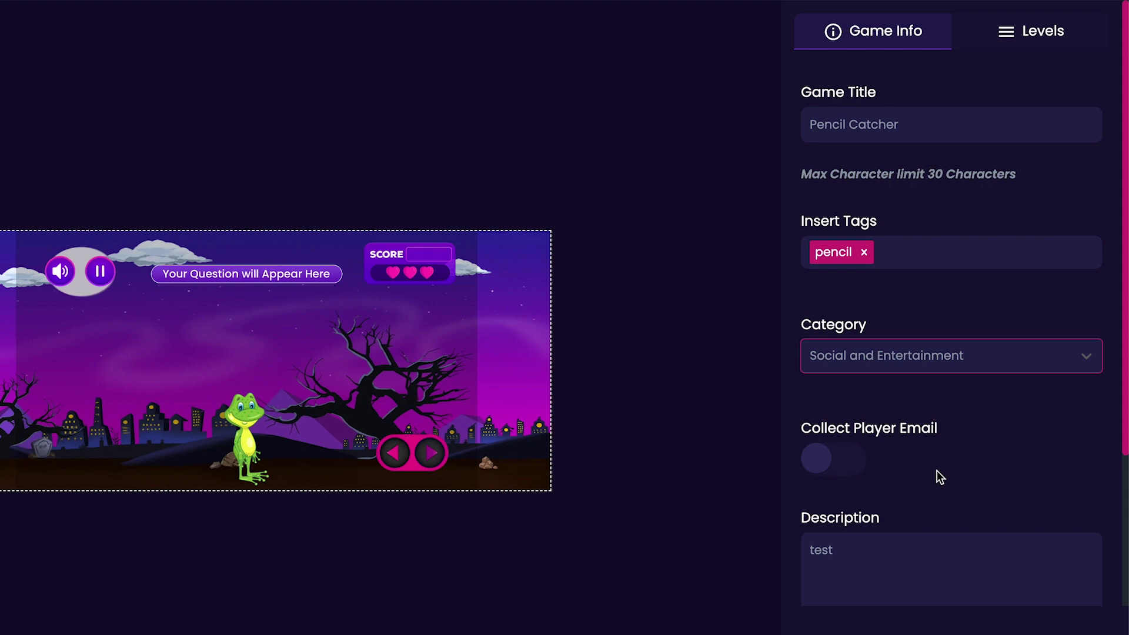
{"action": "left_click", "coordinate": [855, 471]}
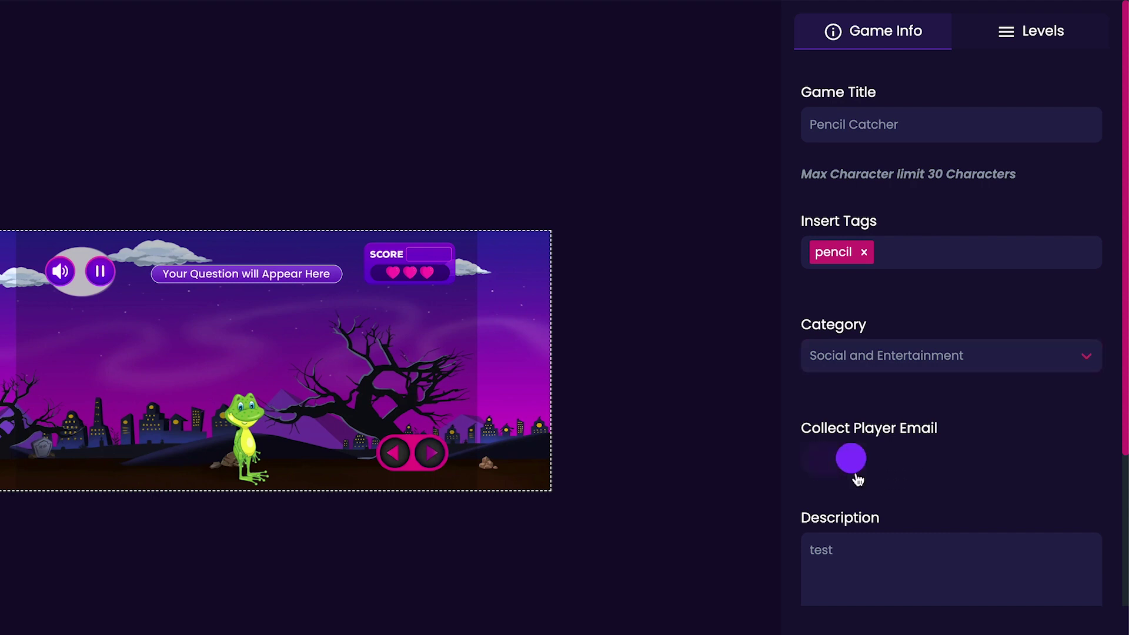
{"action": "left_click", "coordinate": [856, 470]}
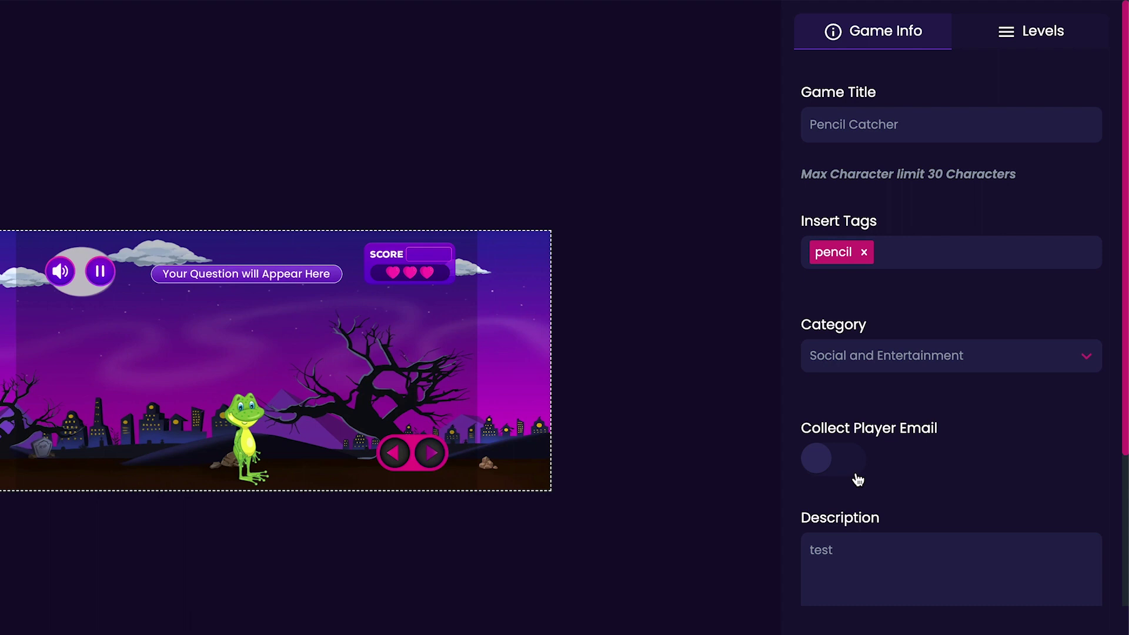
{"action": "scroll", "coordinate": [857, 479], "scroll_direction": "down", "scroll_amount": 4}
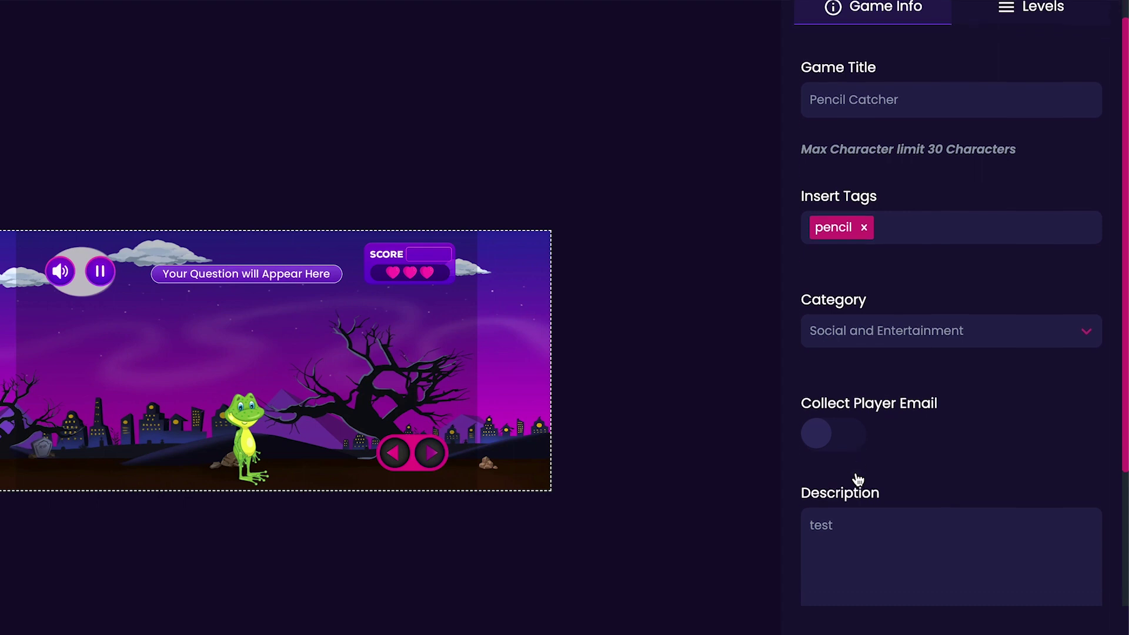
- Replace the description 'test' with 'Catch the pencils and avoid the beakers!'
{"action": "left_click", "coordinate": [856, 471]}
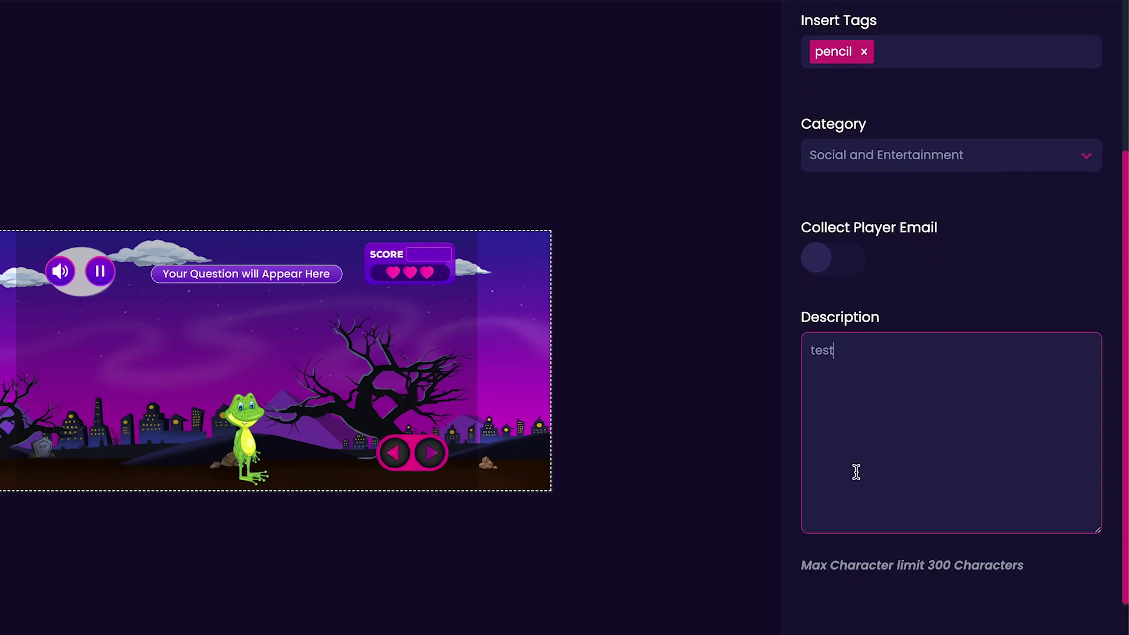
{"action": "key", "text": "ctrl+a"}
{"action": "type", "text": "Catch the pencils and avoid"}
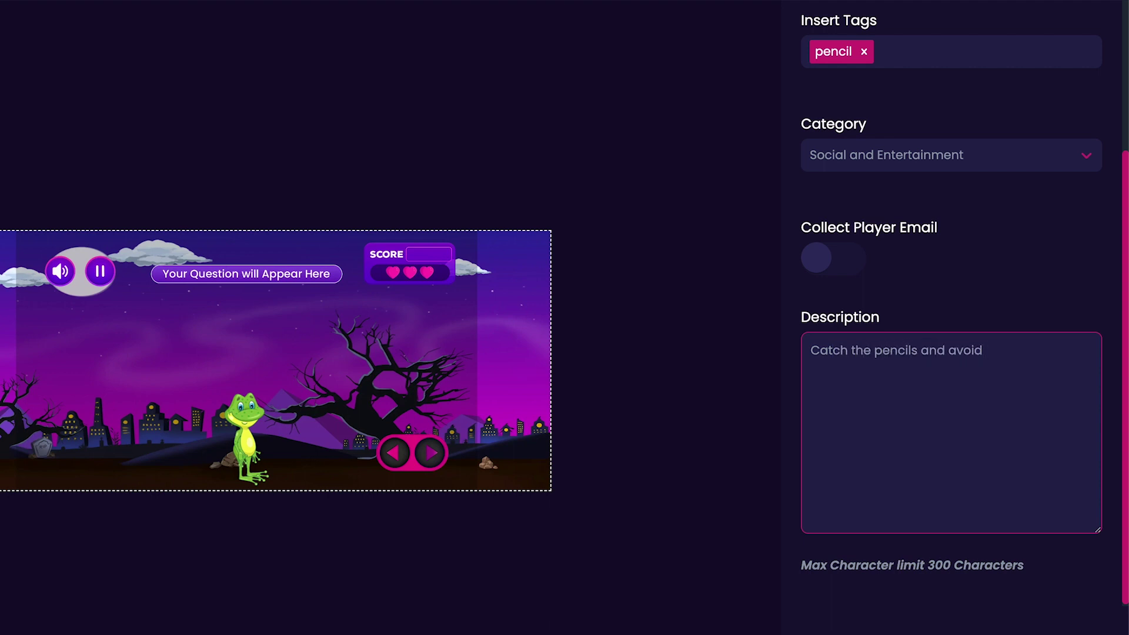
{"action": "type", "text": " the beakers!"}
{"action": "left_click", "coordinate": [1025, 261]}
{"action": "scroll", "coordinate": [1024, 262], "scroll_direction": "up", "scroll_amount": 3}
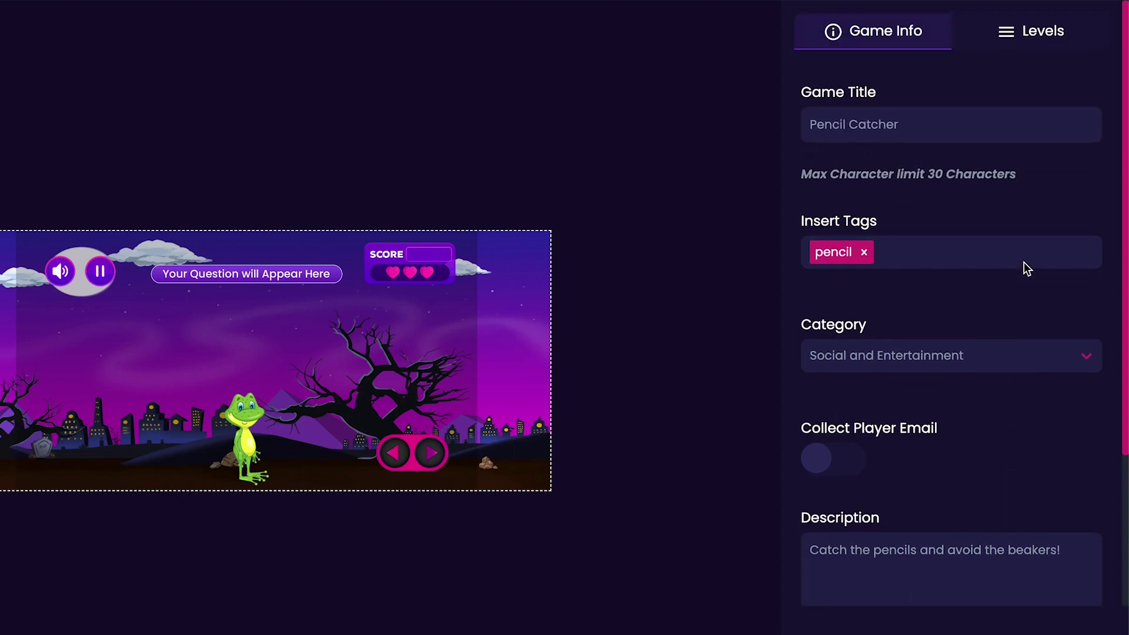
- Switch to the Levels tab and scroll through Level 1's avatar, background and text fields
{"action": "left_click", "coordinate": [1030, 43]}
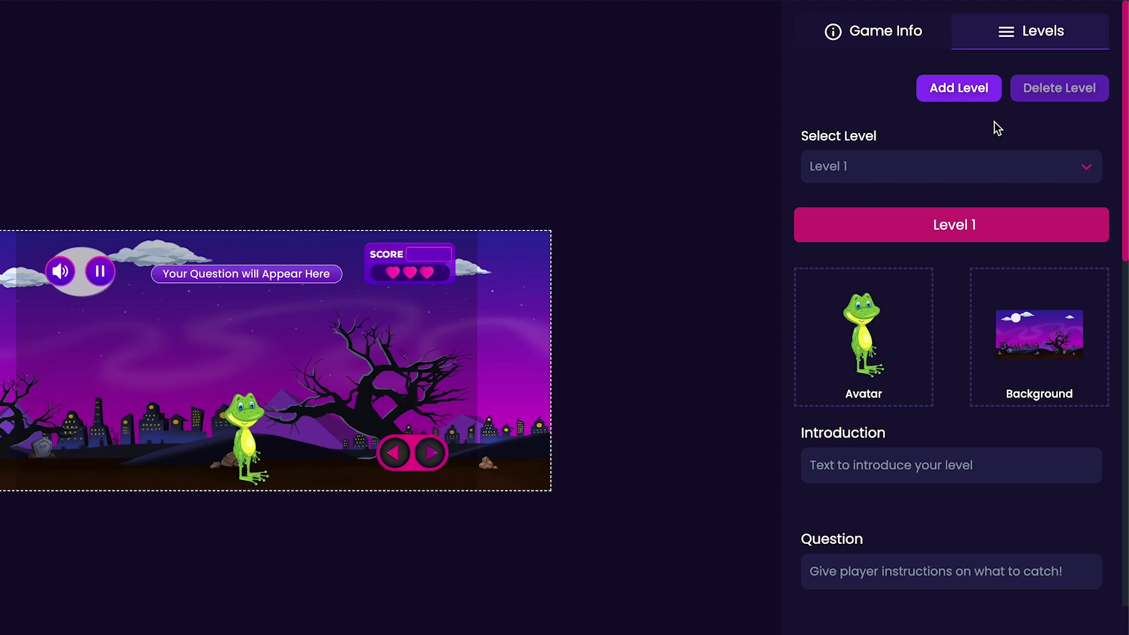
{"action": "scroll", "coordinate": [995, 124], "scroll_direction": "down", "scroll_amount": 2}
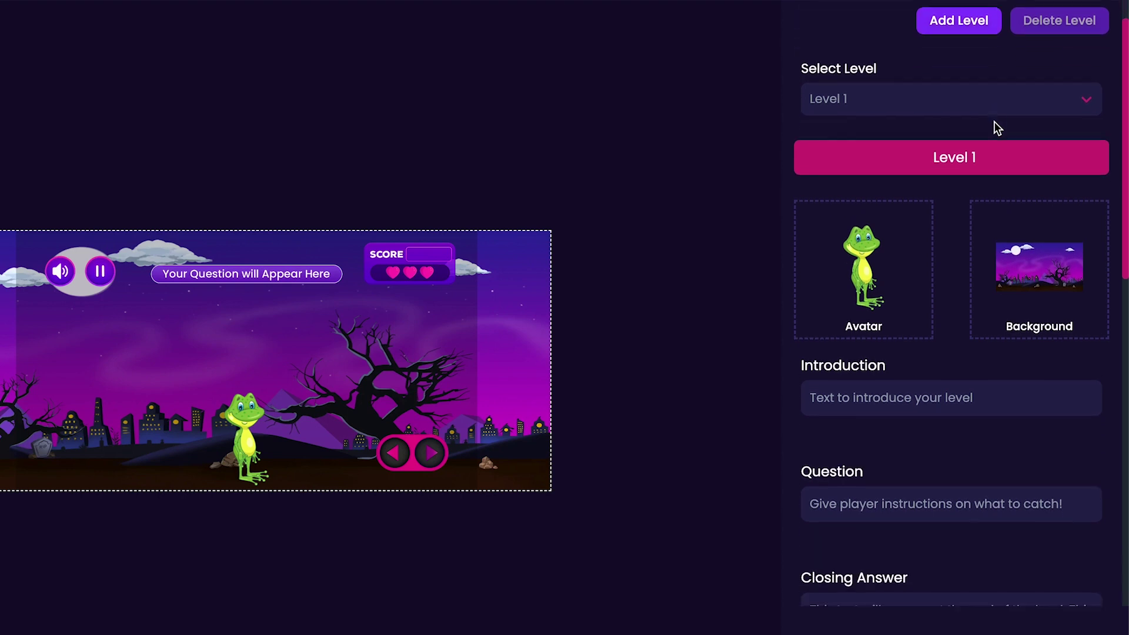
{"action": "scroll", "coordinate": [994, 122], "scroll_direction": "down", "scroll_amount": 2}
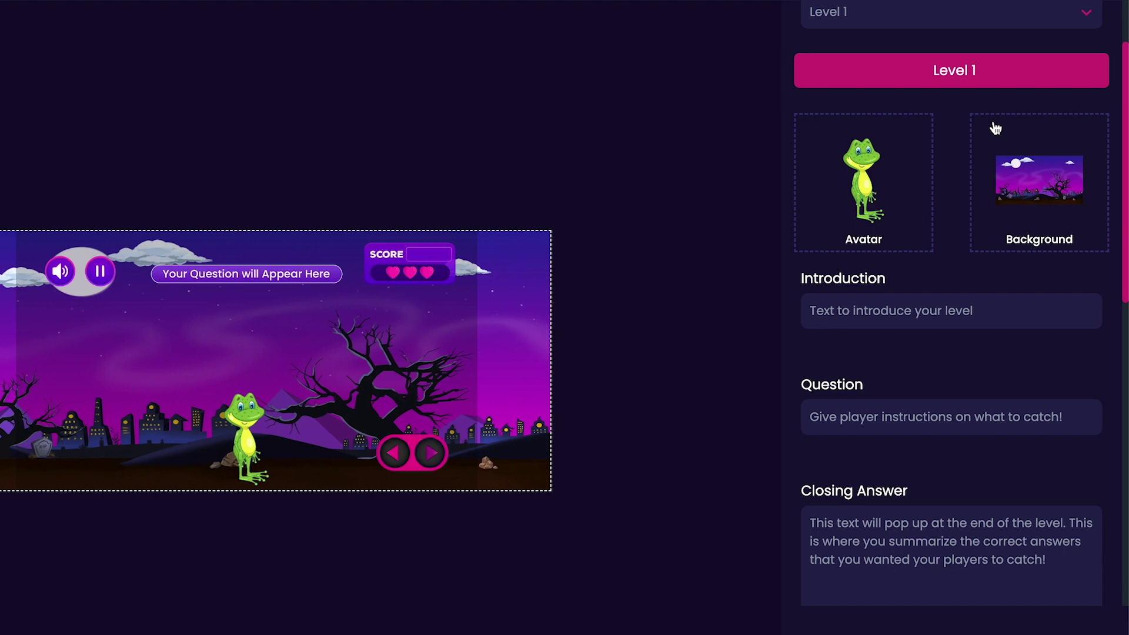
- Set Level 1's introduction to 'Catch the Pencils' and question to 'Collect Pencils to increase your score'
{"action": "triple_click", "coordinate": [975, 310]}
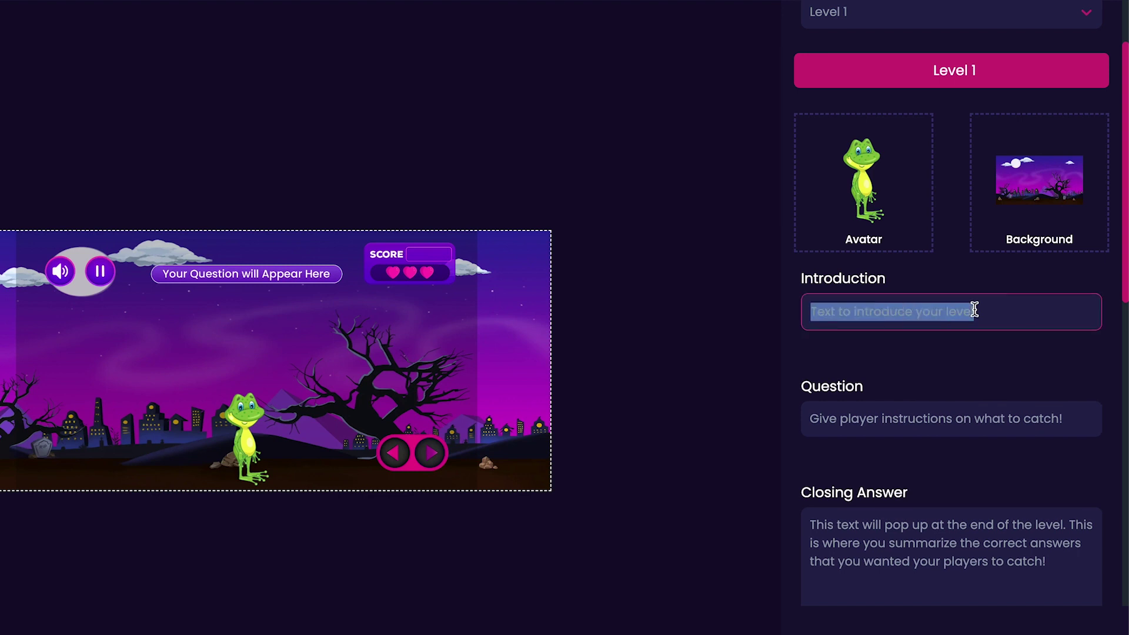
{"action": "type", "text": "Ca"}
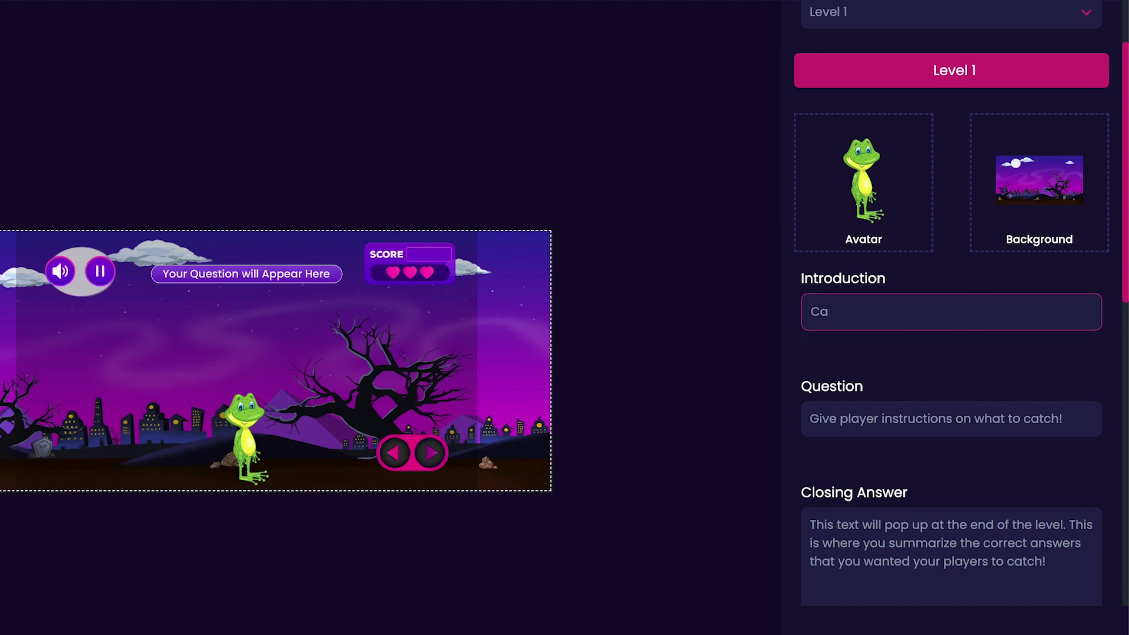
{"action": "type", "text": "tch the Pencils"}
{"action": "key", "text": "Tab"}
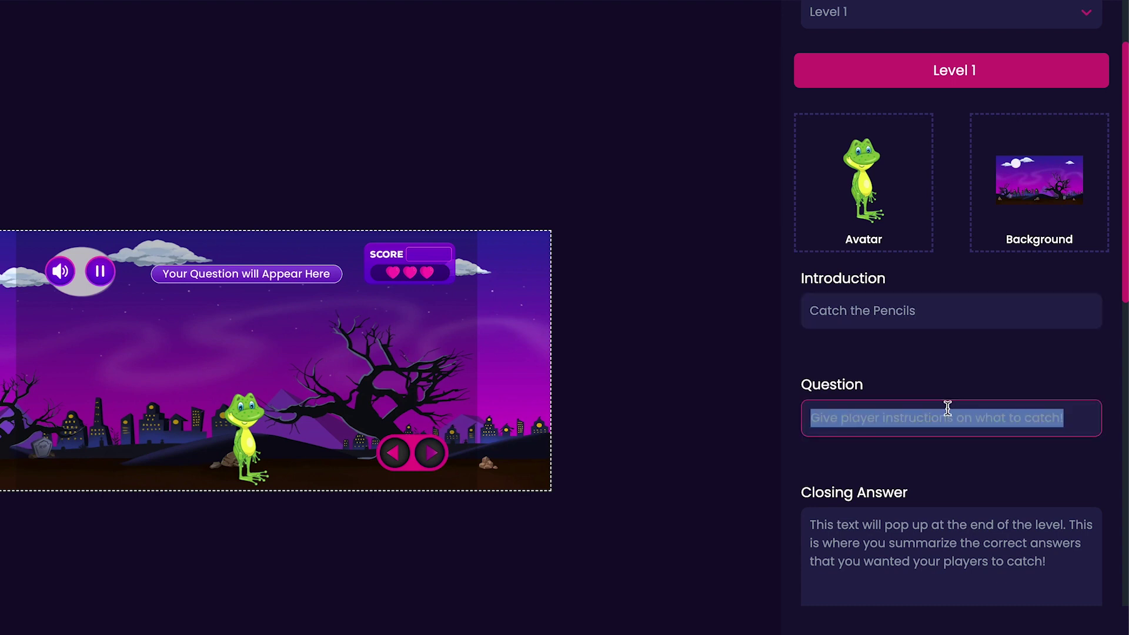
{"action": "type", "text": "Coll"}
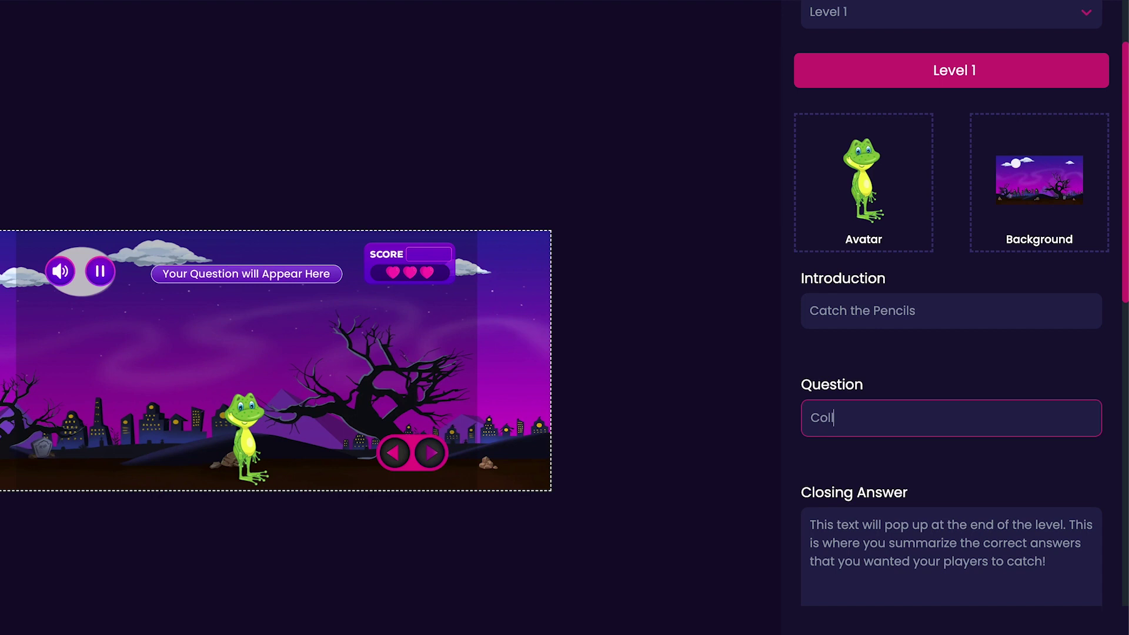
{"action": "type", "text": "ect Pencils to increase"}
{"action": "type", "text": " your score"}
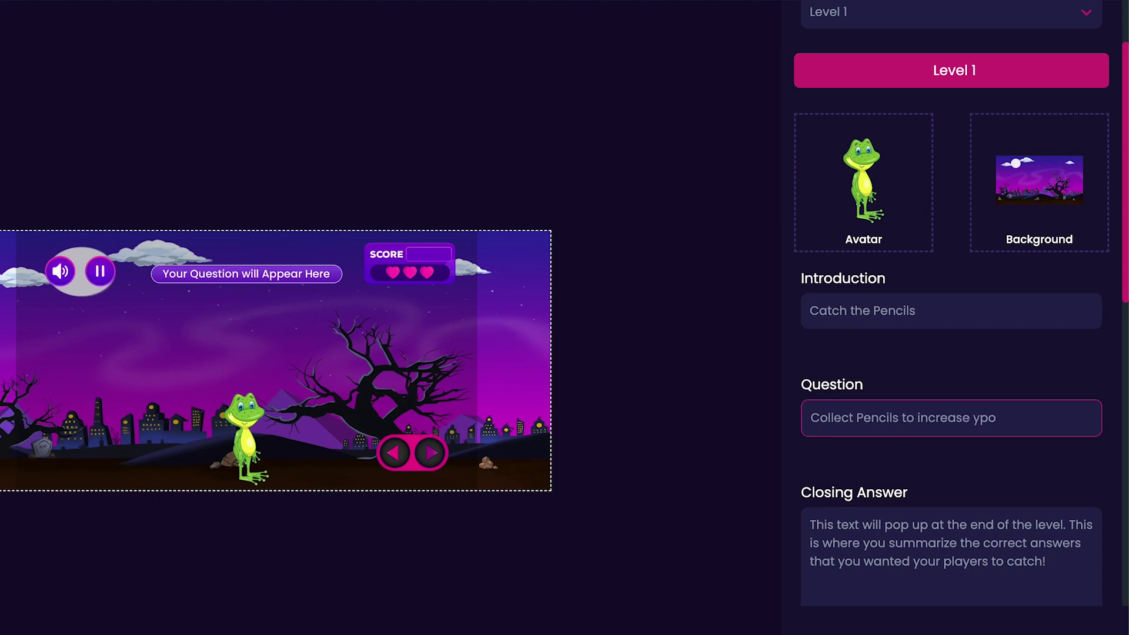
{"action": "left_click", "coordinate": [947, 462]}
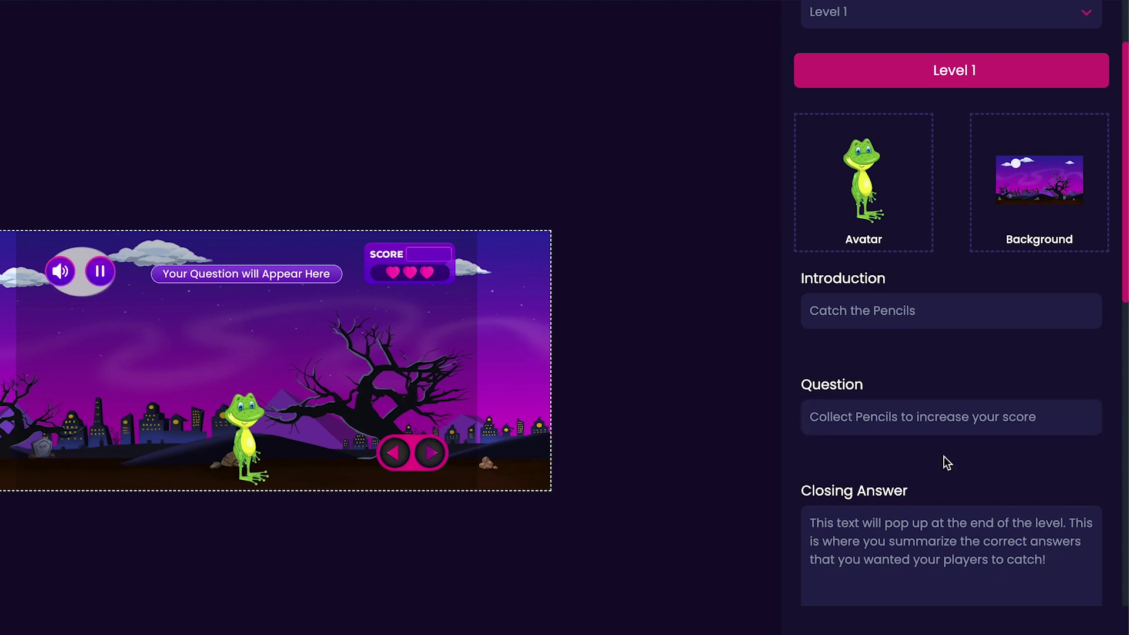
- Replace the closing answer with 'Thank you for playing my game !'
{"action": "scroll", "coordinate": [947, 462], "scroll_direction": "down", "scroll_amount": 2}
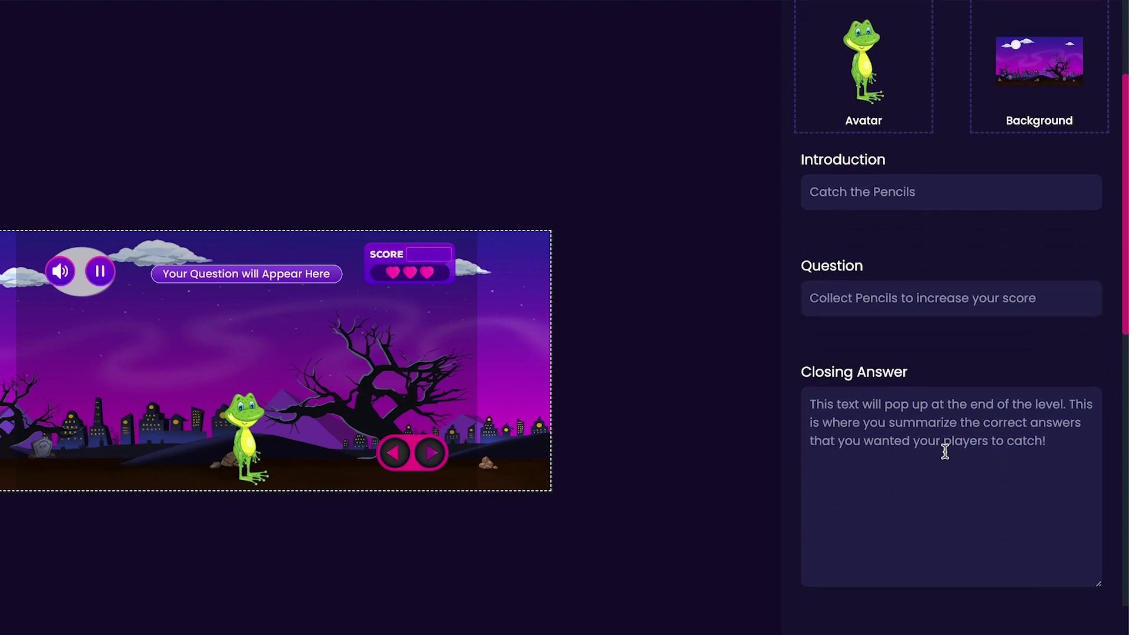
{"action": "triple_click", "coordinate": [945, 451]}
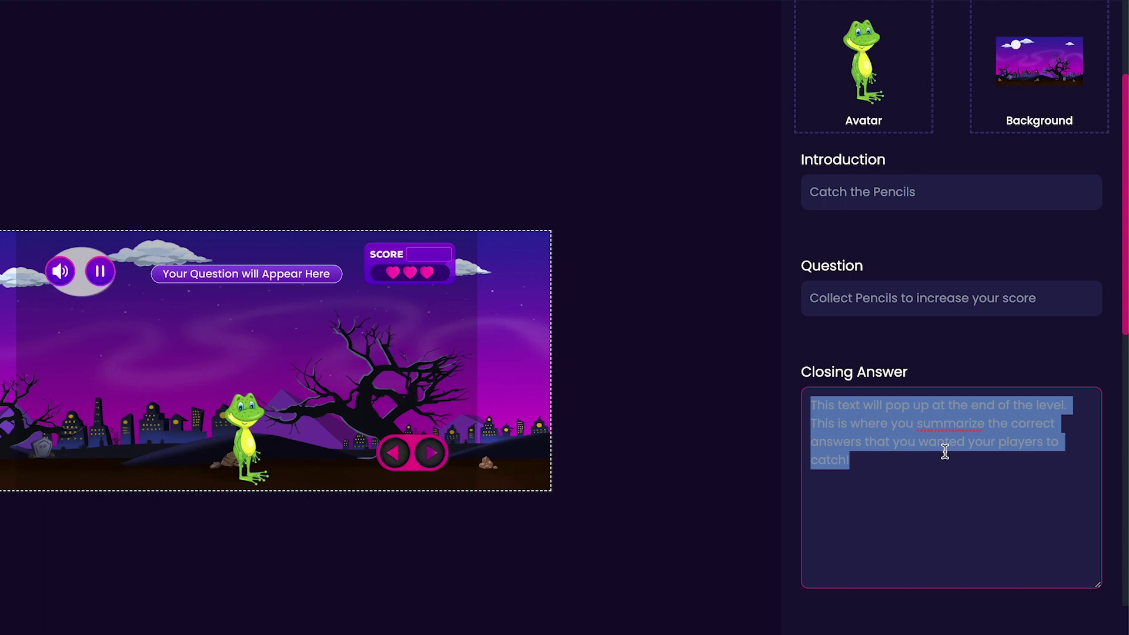
{"action": "type", "text": "Thank you for play"}
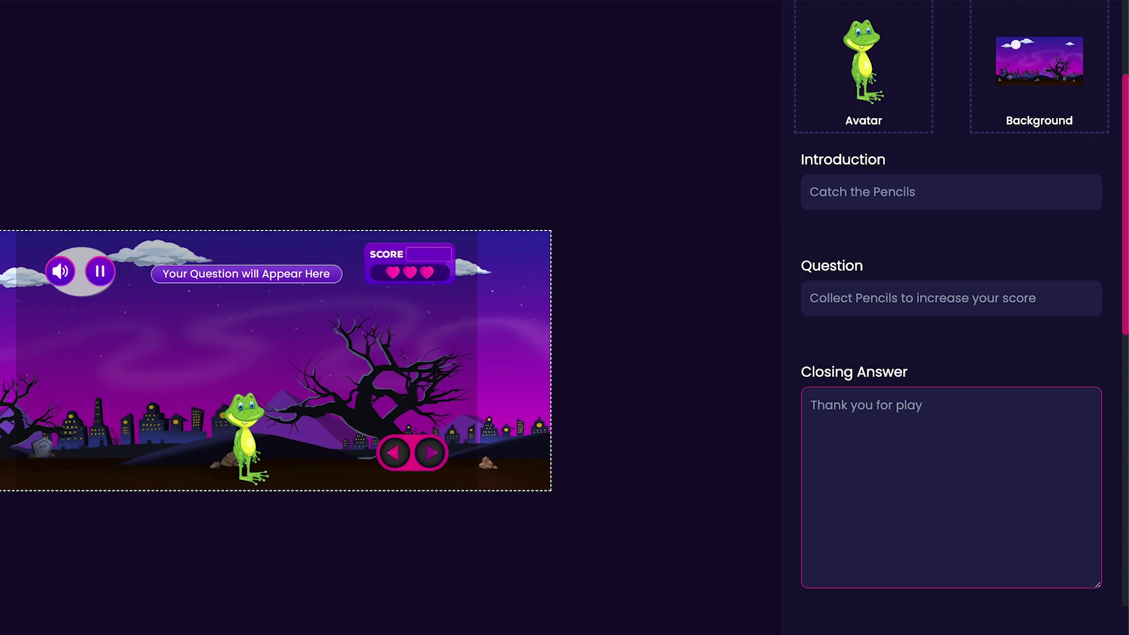
{"action": "type", "text": "ing my game !"}
- Remove the purple orb and cupcake collectibles from Level 1, leaving only the three pencils
{"action": "left_click", "coordinate": [973, 355]}
{"action": "scroll", "coordinate": [973, 355], "scroll_direction": "down", "scroll_amount": 5}
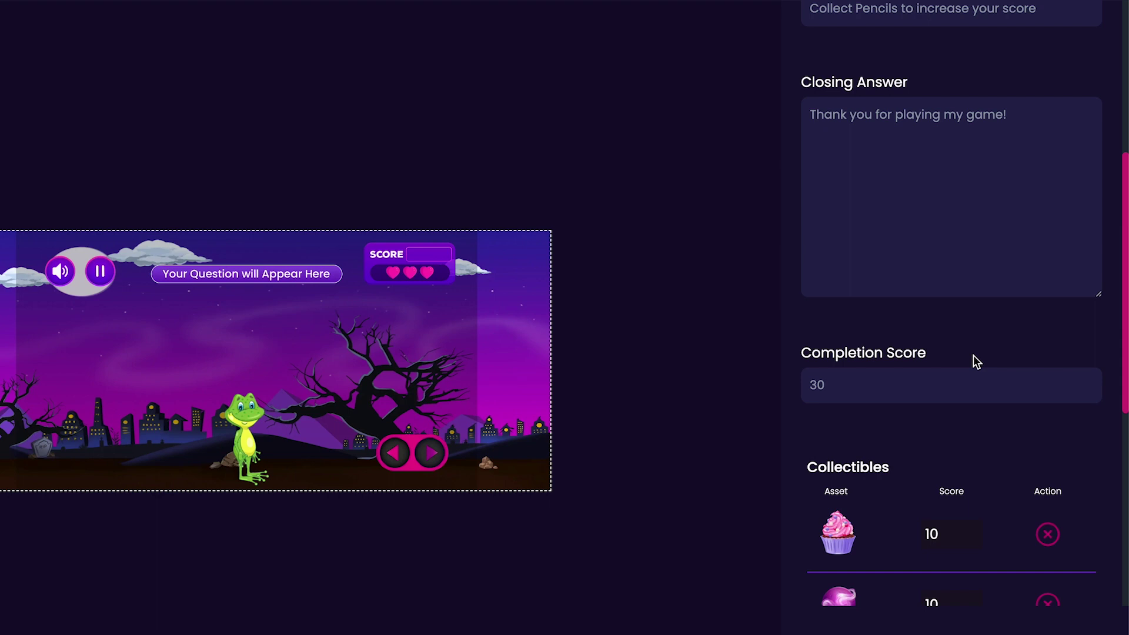
{"action": "scroll", "coordinate": [973, 355], "scroll_direction": "down", "scroll_amount": 4}
{"action": "scroll", "coordinate": [972, 355], "scroll_direction": "down", "scroll_amount": 1}
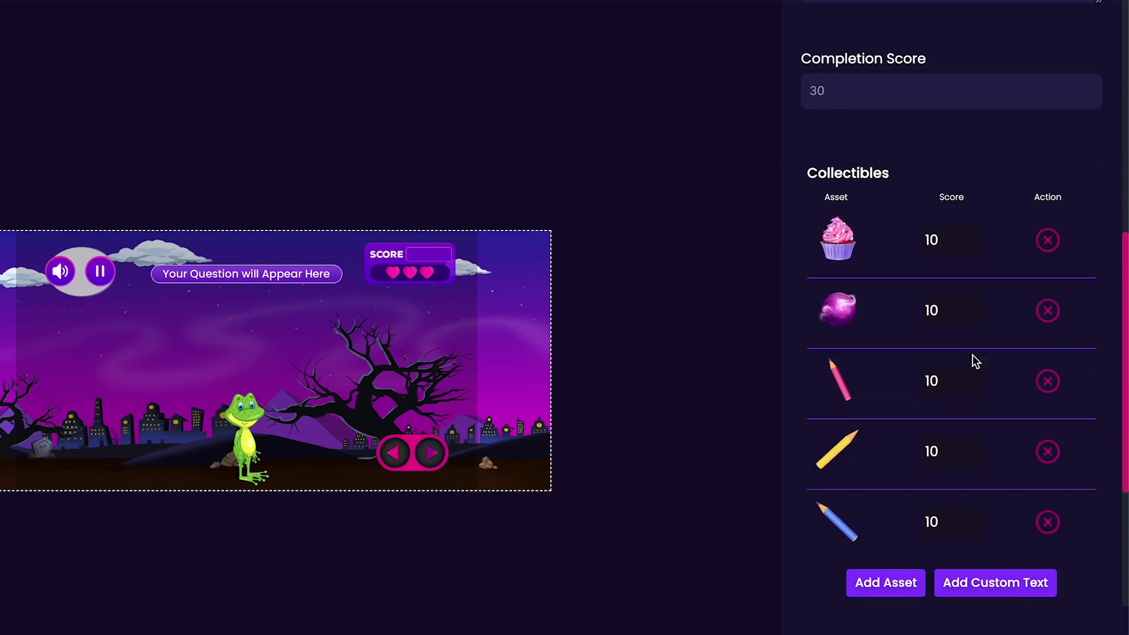
{"action": "left_click", "coordinate": [1048, 310]}
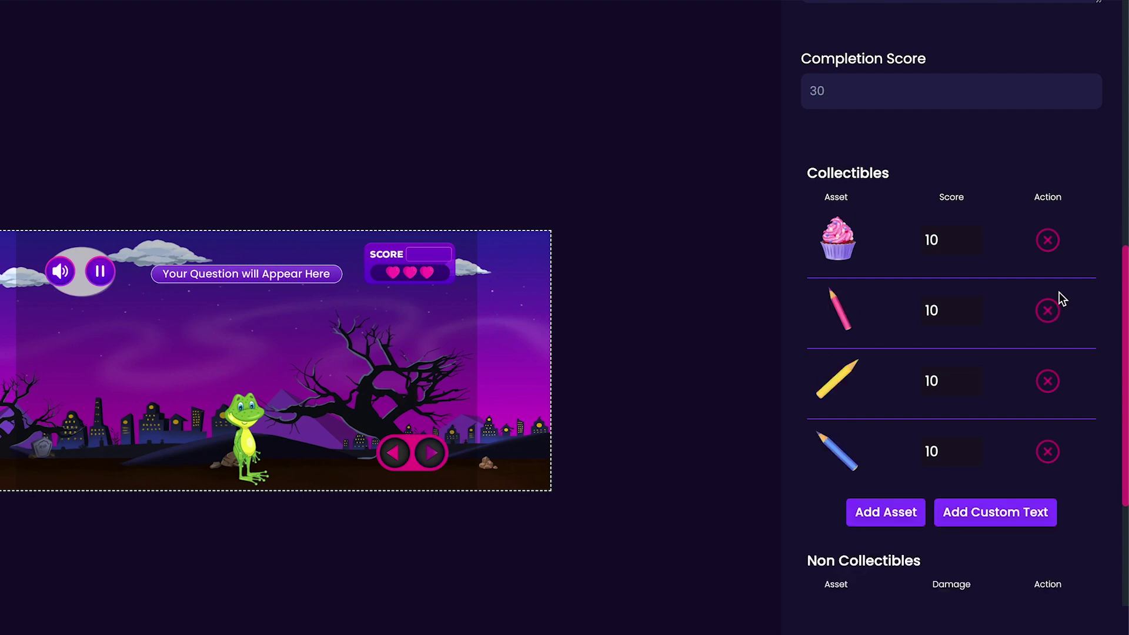
{"action": "left_click", "coordinate": [1047, 241]}
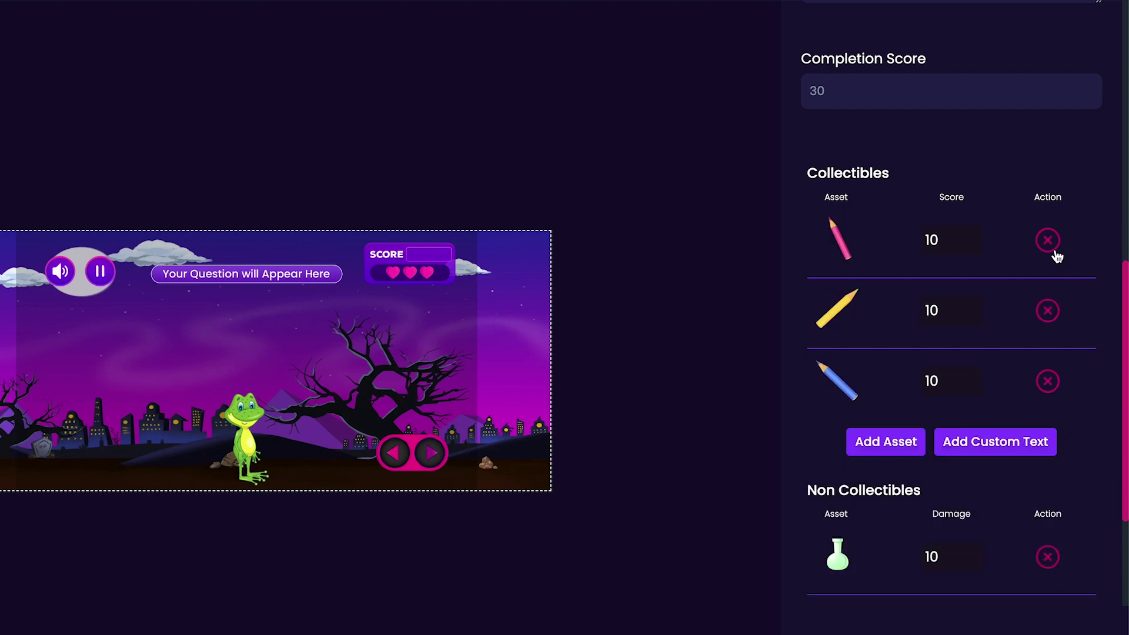
- Delete both green flask hazards, keeping only the orange and pink beakers
{"action": "scroll", "coordinate": [1057, 256], "scroll_direction": "down", "scroll_amount": 2}
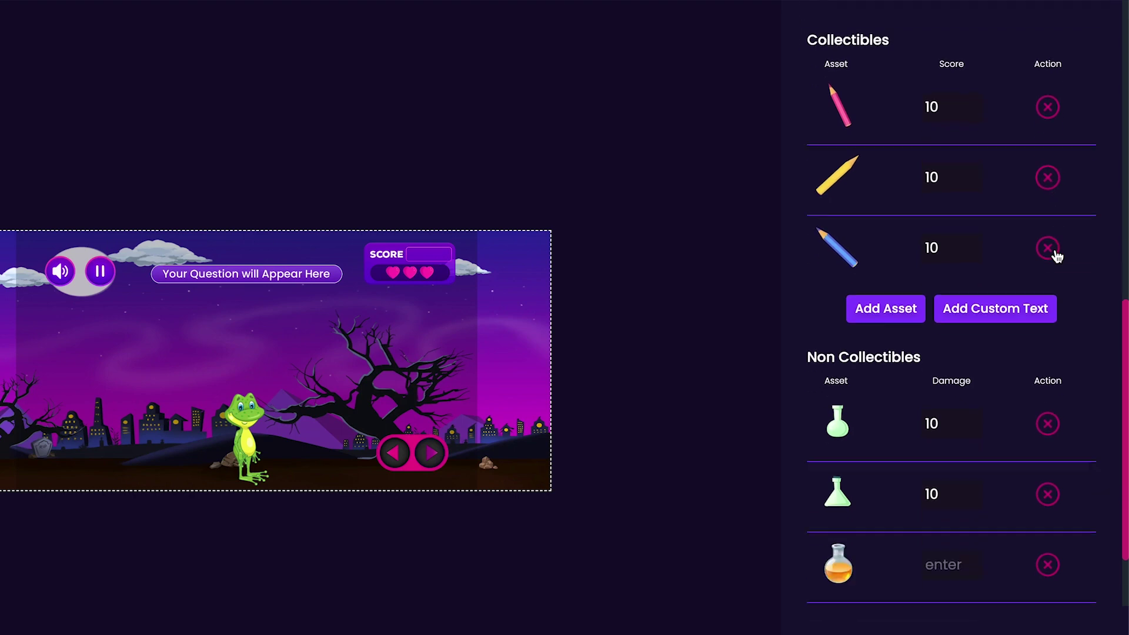
{"action": "scroll", "coordinate": [1057, 256], "scroll_direction": "down", "scroll_amount": 2}
{"action": "left_click", "coordinate": [1048, 309]}
{"action": "left_click", "coordinate": [1053, 349]}
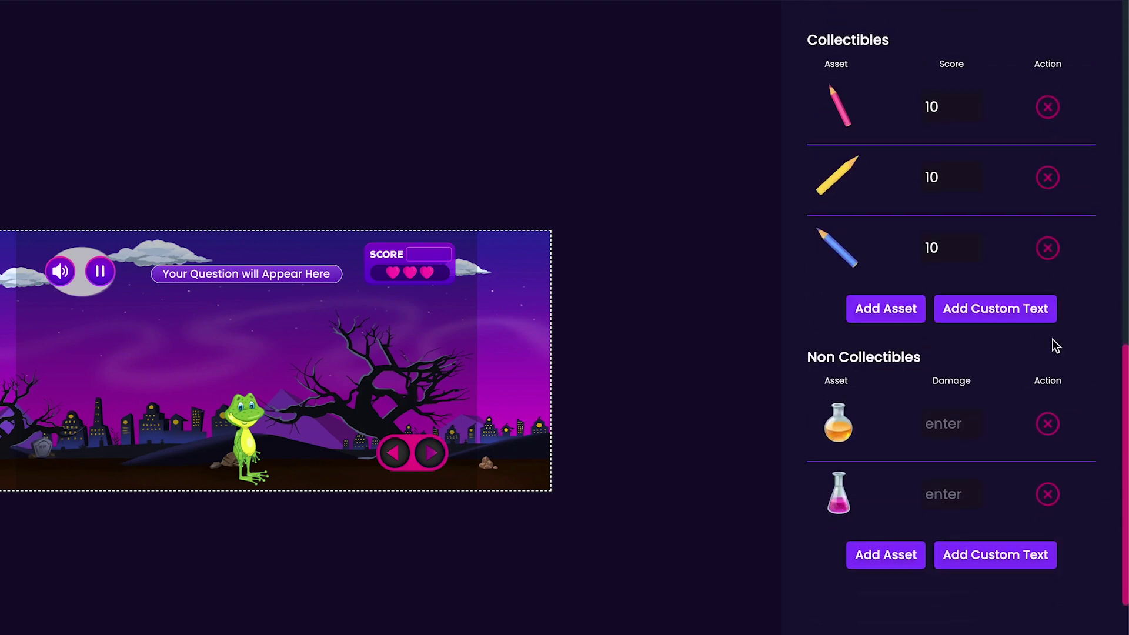
{"action": "scroll", "coordinate": [1052, 339], "scroll_direction": "up", "scroll_amount": 10}
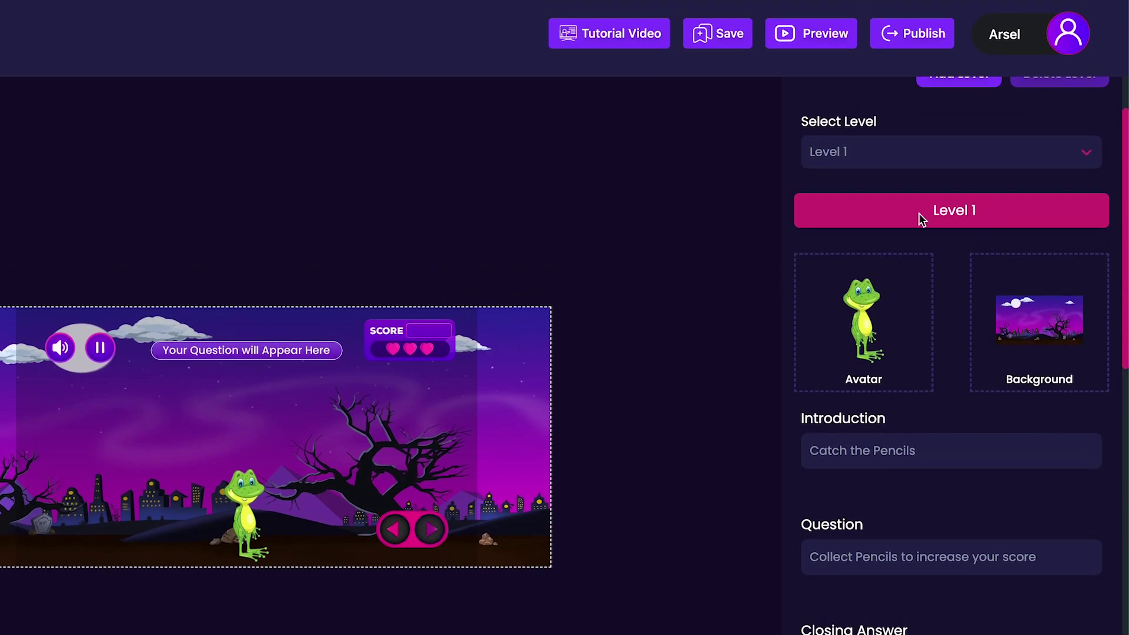
- Publish the Pencil Catcher game with its Level 1 edits
{"action": "left_click", "coordinate": [883, 39]}
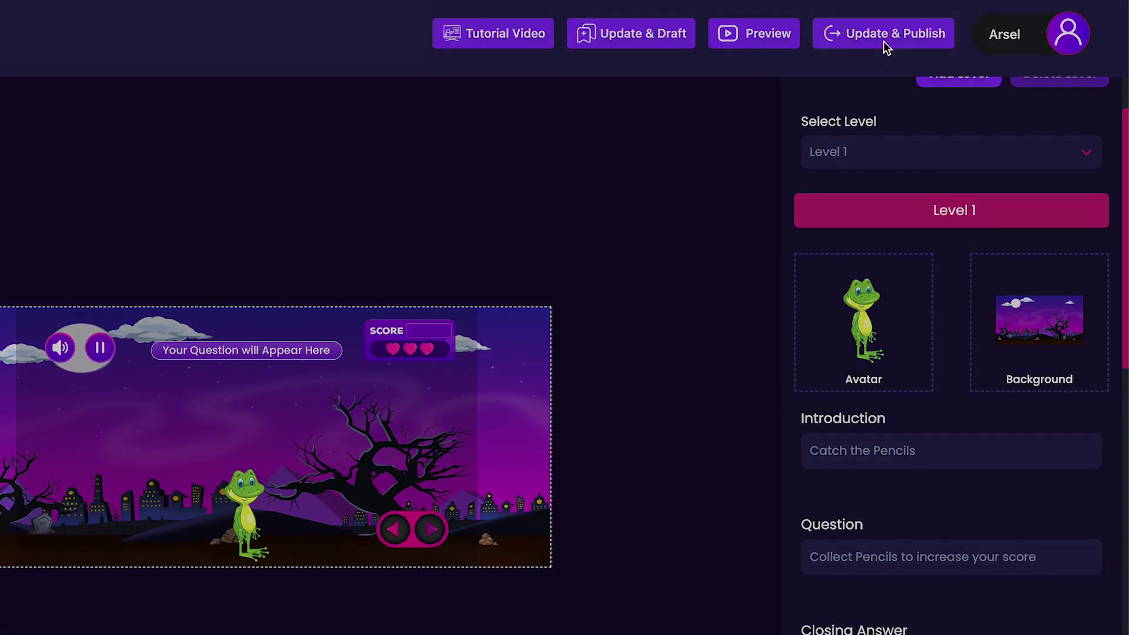